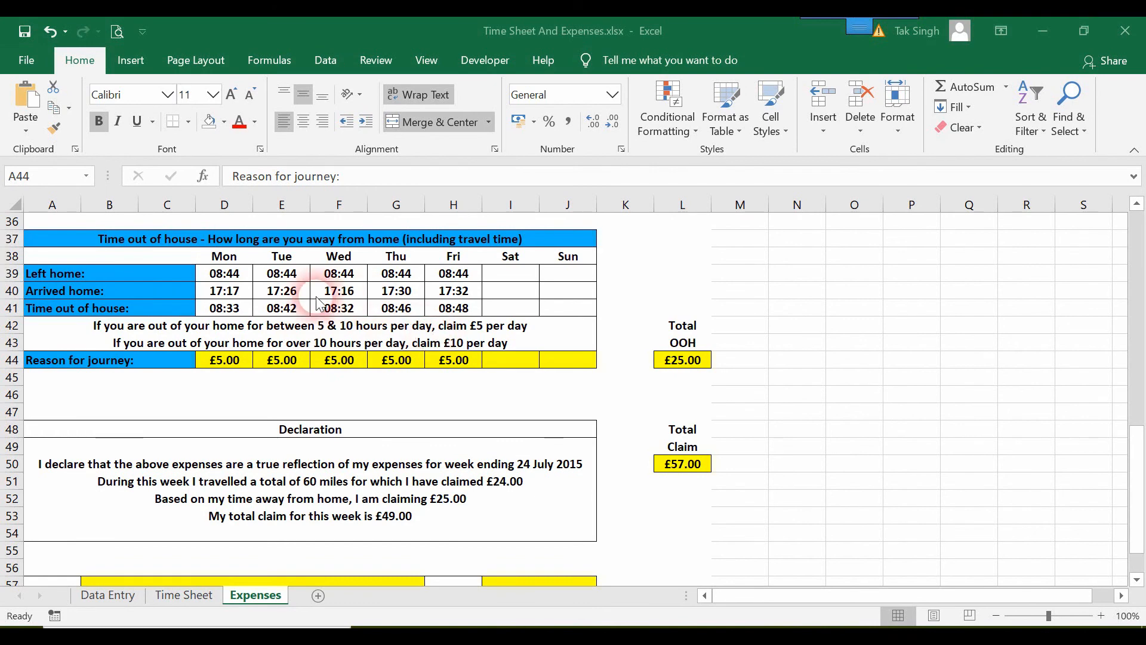
Enter the time 05:00 in cell O42
{"action": "left_click", "coordinate": [864, 326]}
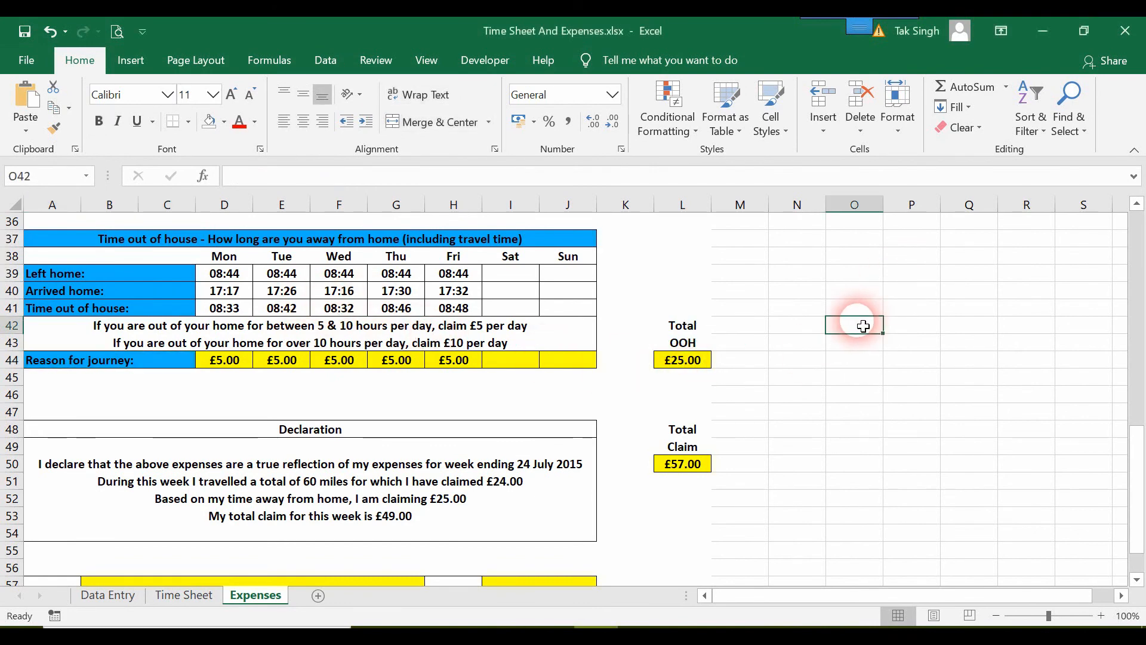
{"action": "type", "text": "5"}
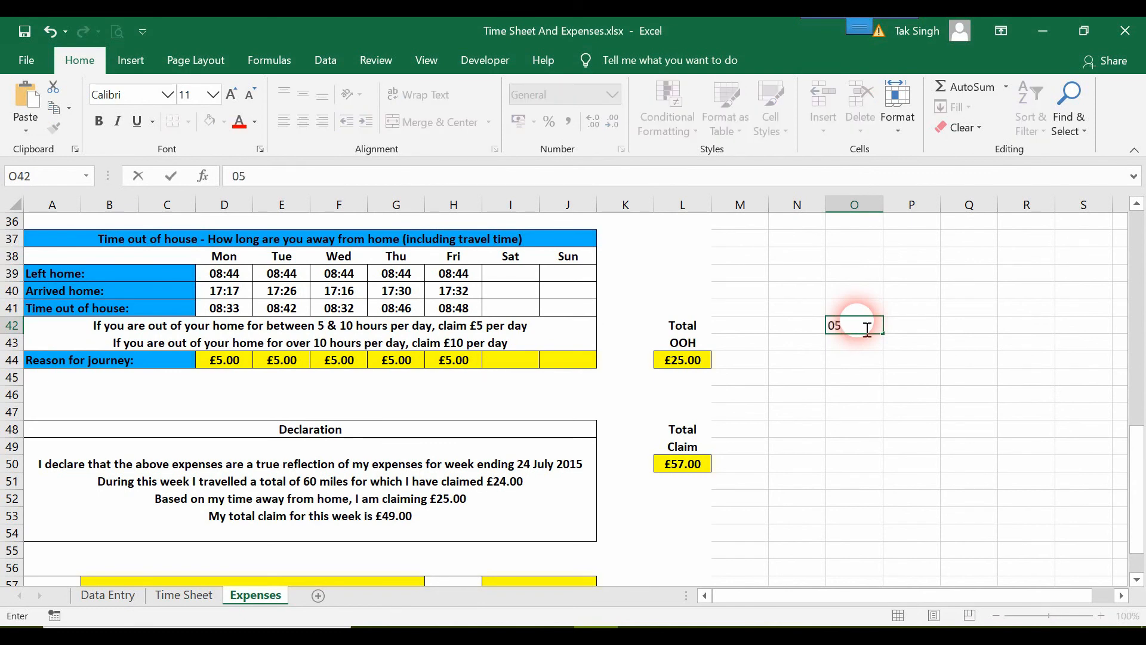
{"action": "type", "text": "0:00"}
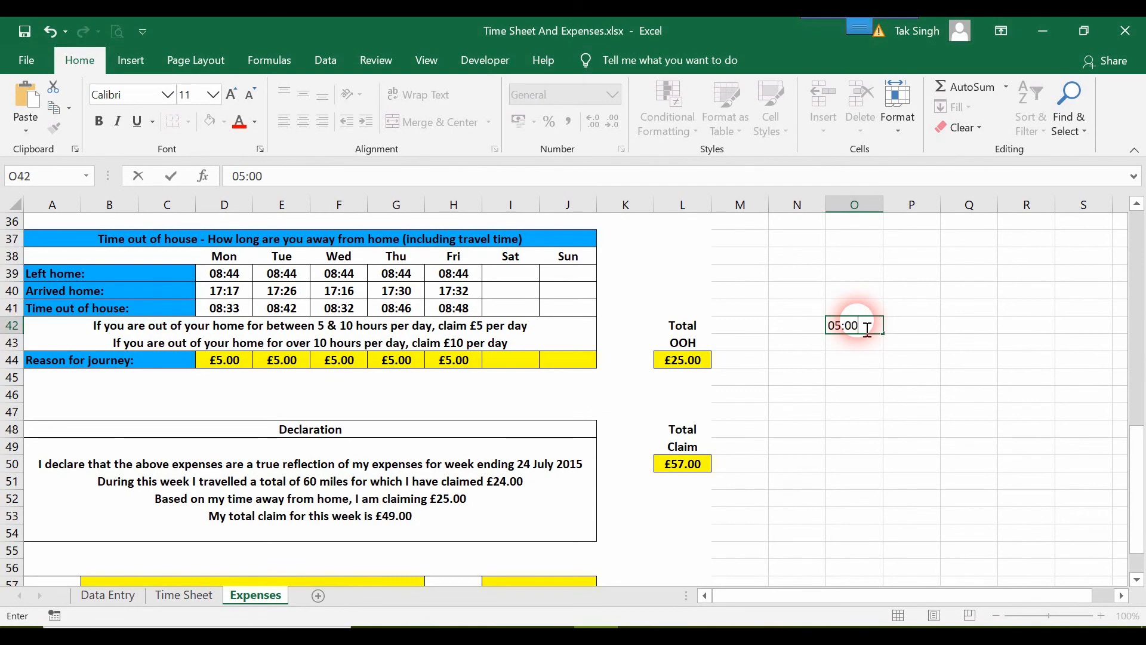
{"action": "key", "text": "Return"}
Enter the time 10:00 in cell O43
{"action": "type", "text": "10"}
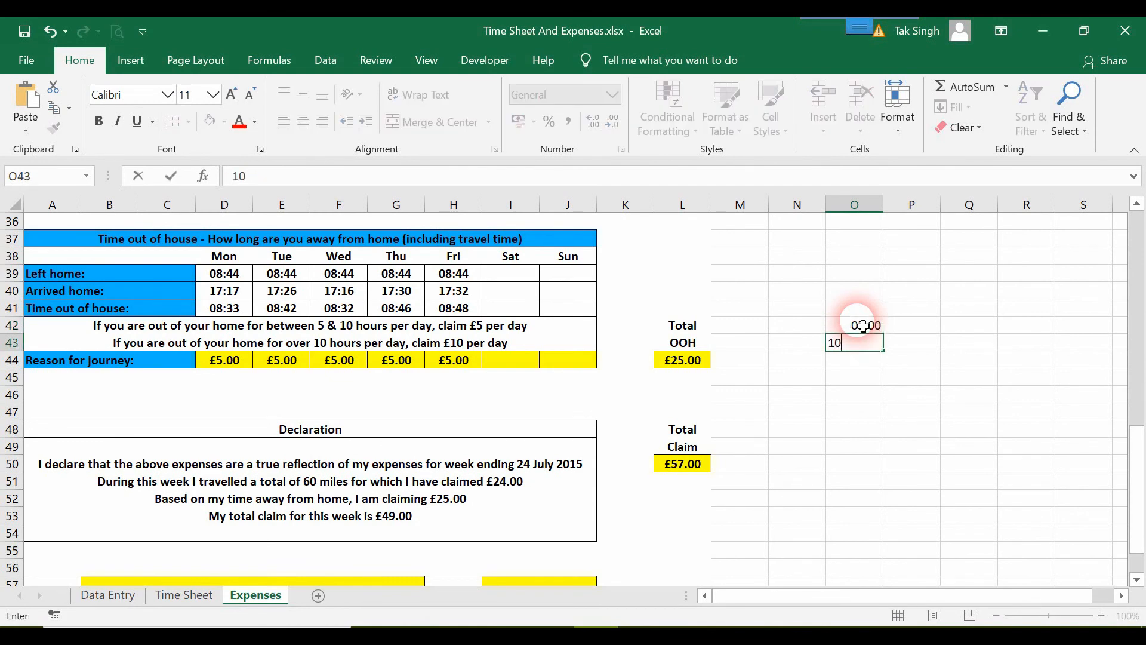
{"action": "type", "text": ":00"}
{"action": "key", "text": "Return"}
Enter a formula in P42 that references O42
{"action": "key", "text": "Up"}
{"action": "key", "text": "Up"}
{"action": "key", "text": "Right"}
{"action": "left_click", "coordinate": [864, 326]}
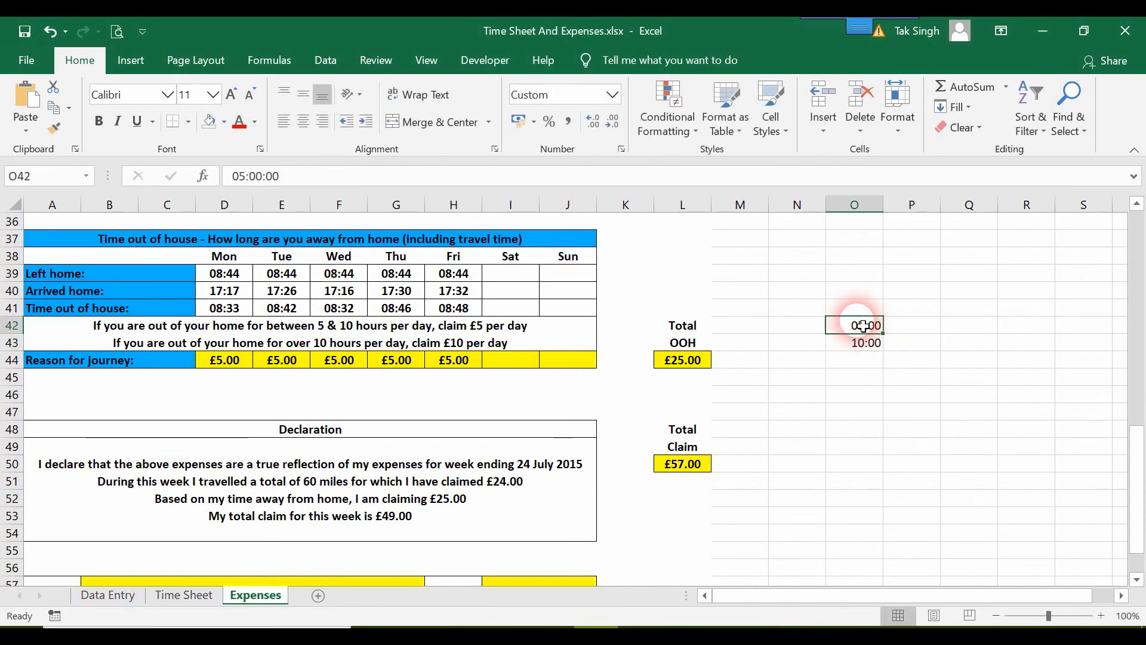
{"action": "key", "text": "Right"}
{"action": "type", "text": "="}
{"action": "left_click", "coordinate": [864, 326]}
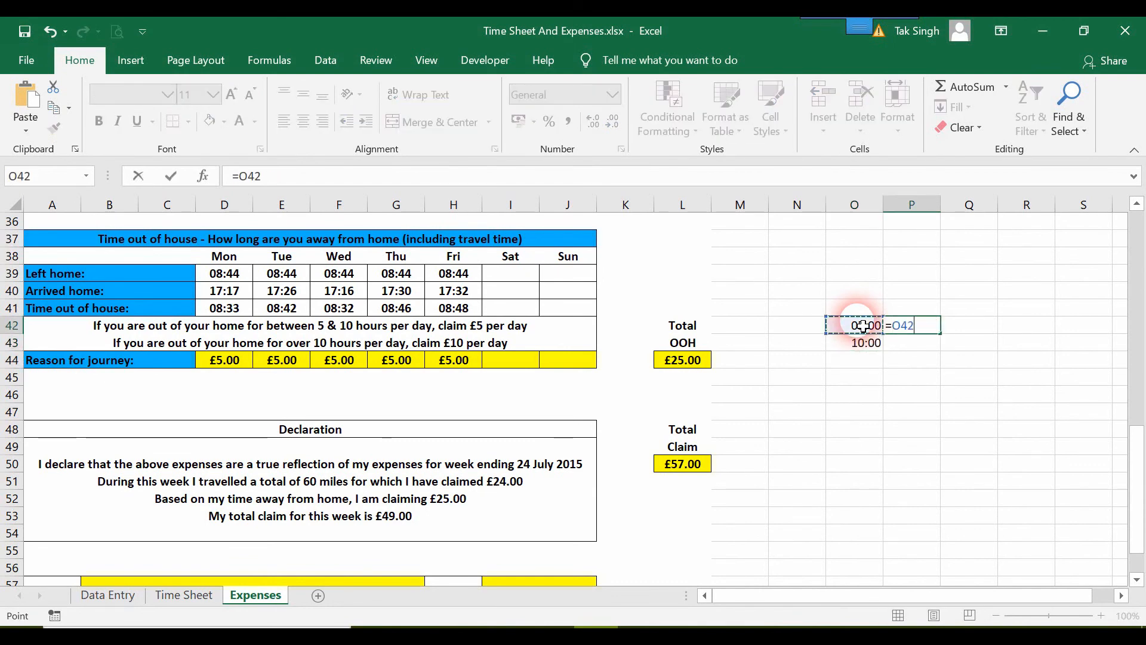
{"action": "key", "text": "Return"}
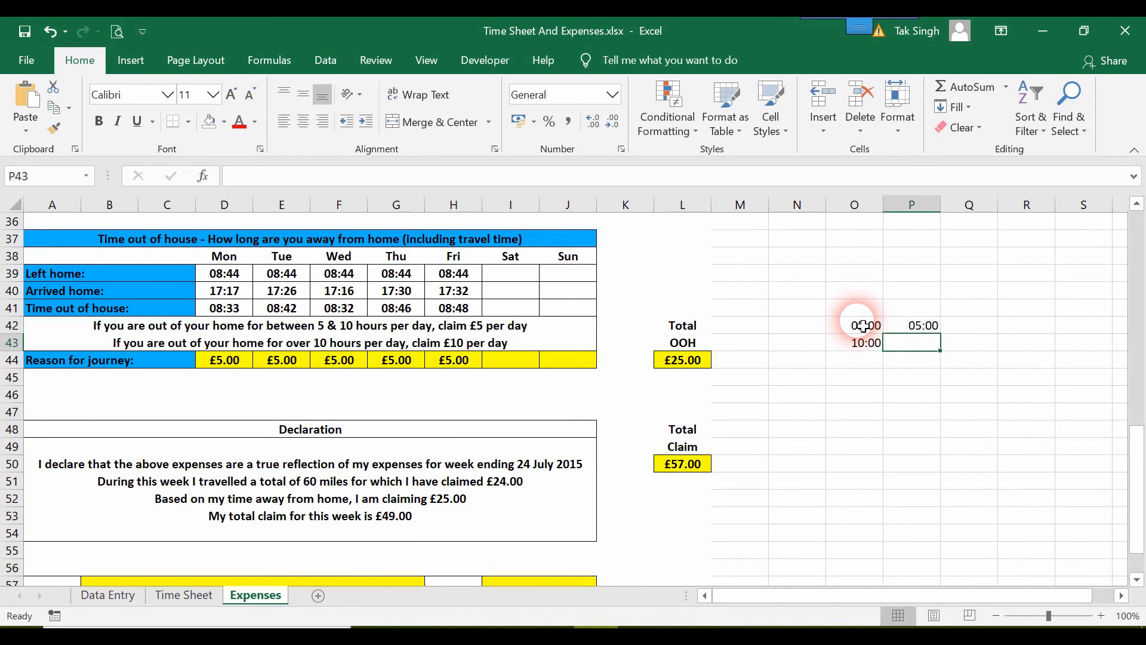
Enter a formula in P43 that references O43
{"action": "type", "text": "="}
{"action": "key", "text": "Left"}
{"action": "key", "text": "Return"}
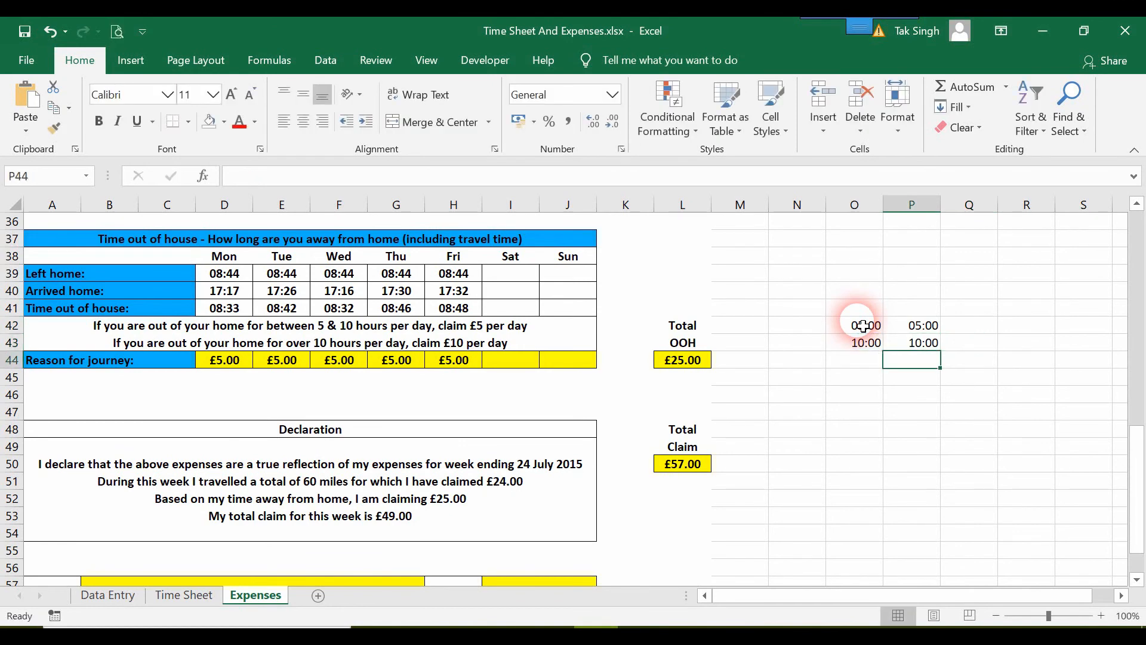
Apply the General number format to P42:P43
{"action": "left_click", "coordinate": [924, 328]}
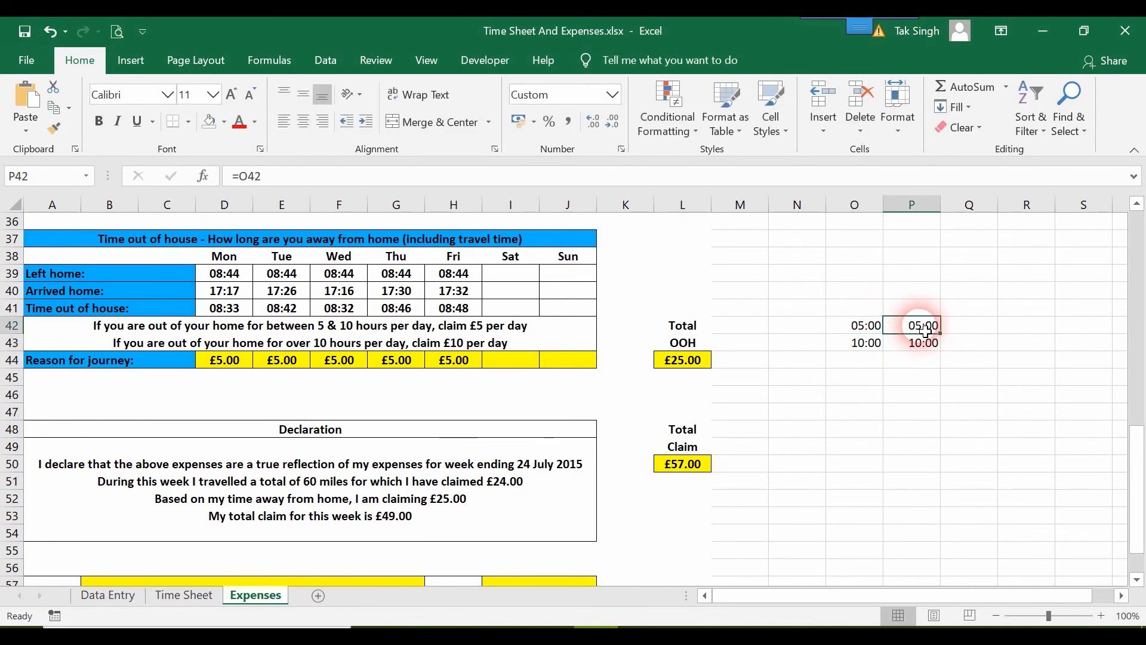
{"action": "left_click_drag", "start_coordinate": [924, 329], "coordinate": [926, 346]}
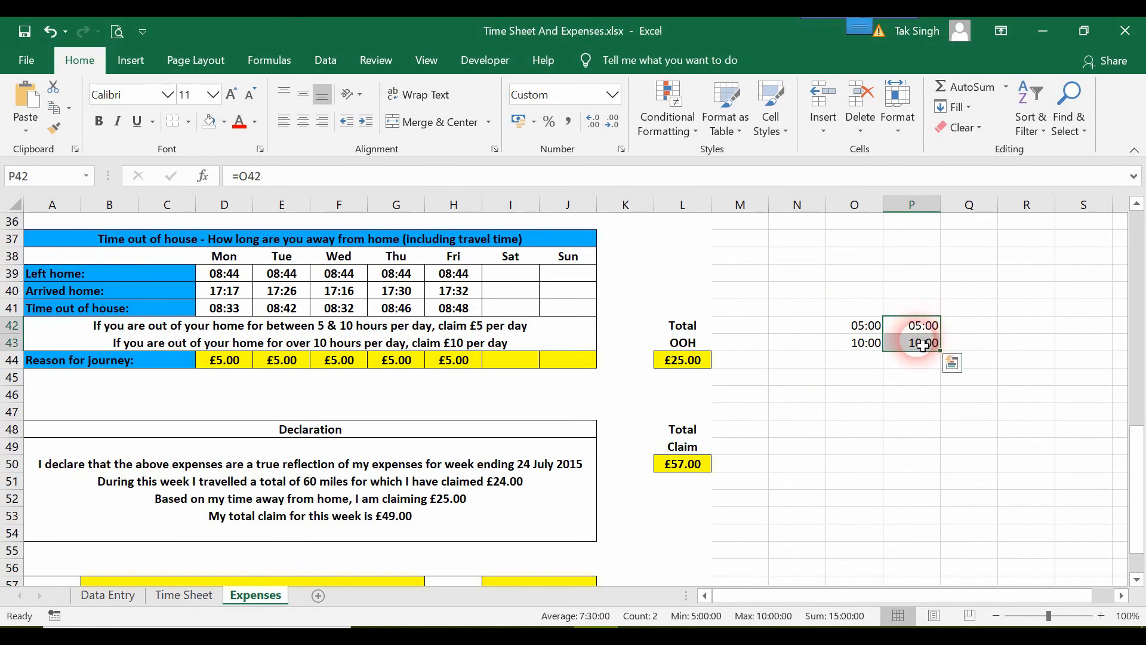
{"action": "left_click", "coordinate": [612, 94]}
{"action": "left_click", "coordinate": [574, 122]}
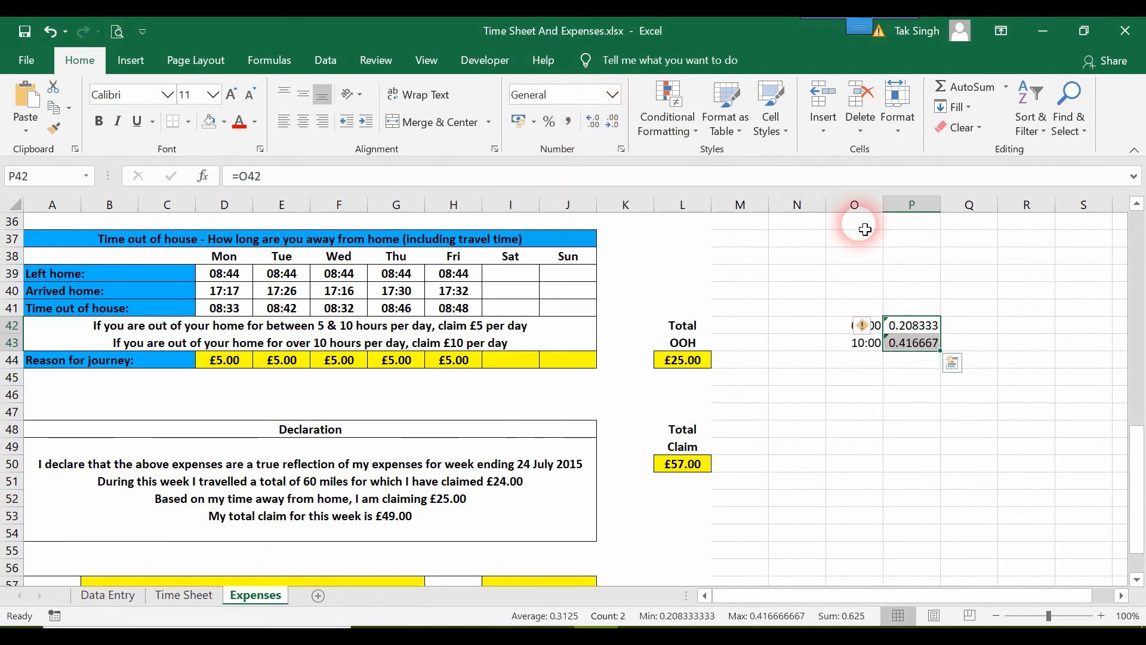
Widen column P to fit its contents
{"action": "left_click_drag", "start_coordinate": [951, 217], "coordinate": [985, 206]}
{"action": "double_click", "coordinate": [953, 217]}
{"action": "left_click", "coordinate": [955, 379]}
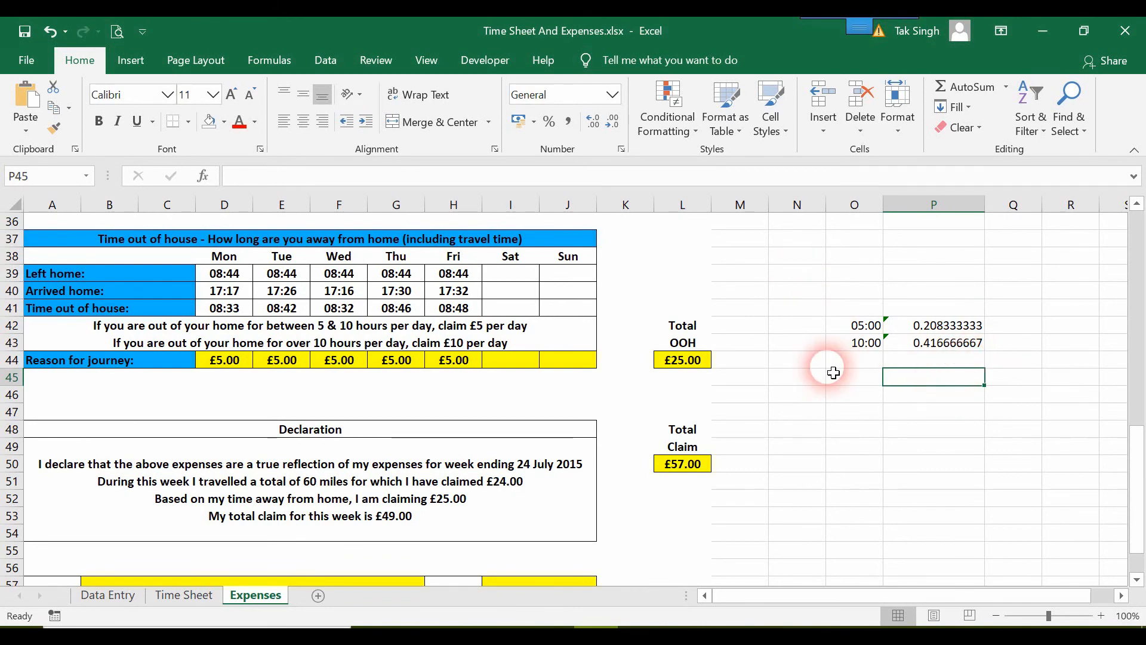
Begin an IF formula in P47 and enter 10 in O47 as the test value
{"action": "left_click", "coordinate": [795, 417]}
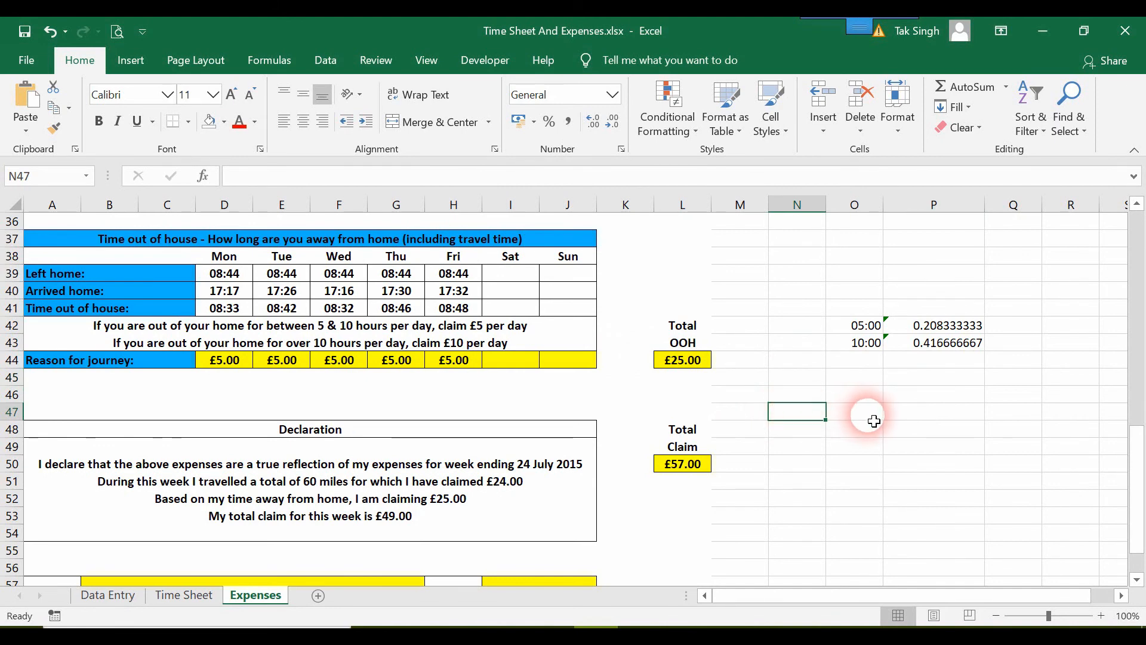
{"action": "left_click", "coordinate": [847, 413]}
{"action": "left_click", "coordinate": [904, 415]}
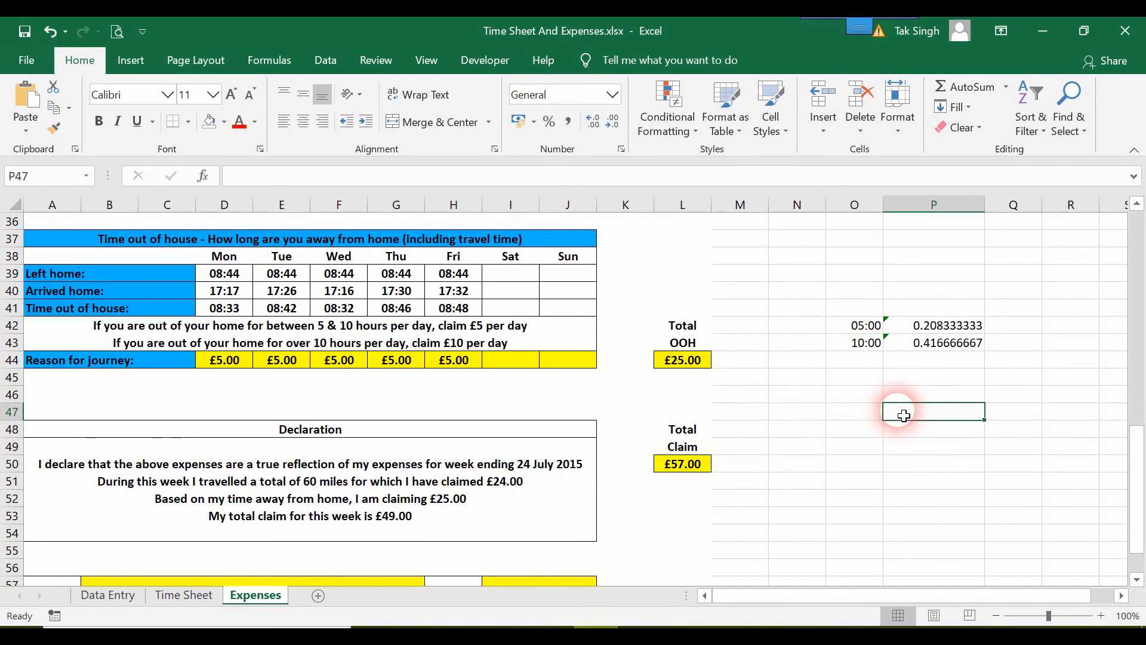
{"action": "type", "text": "=if"}
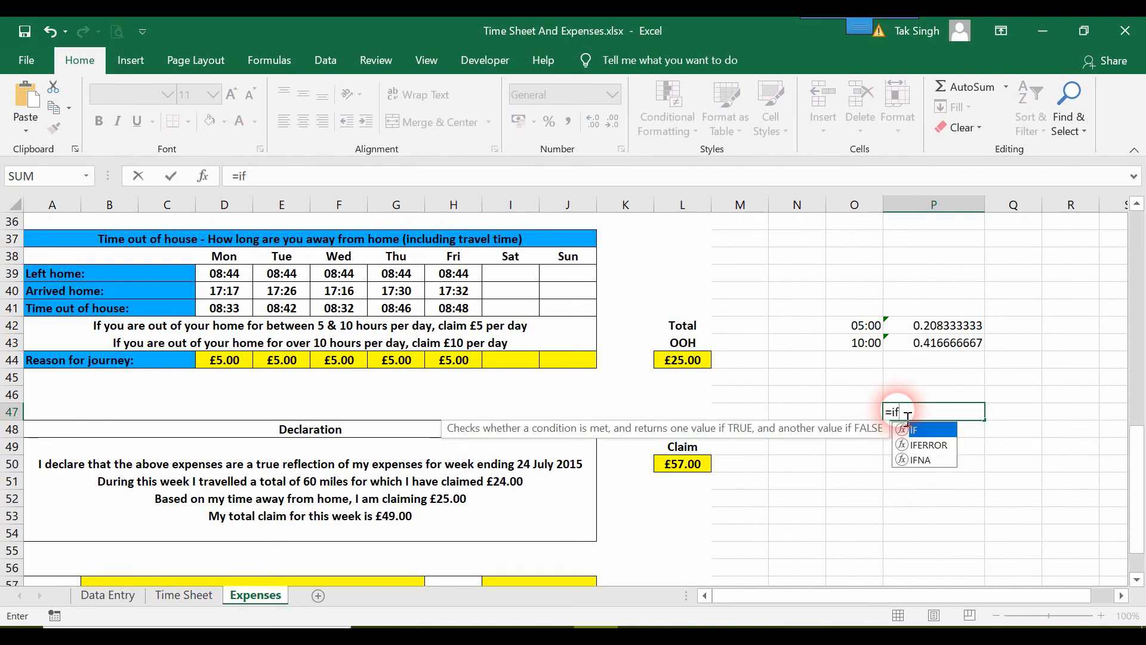
{"action": "left_click", "coordinate": [859, 418]}
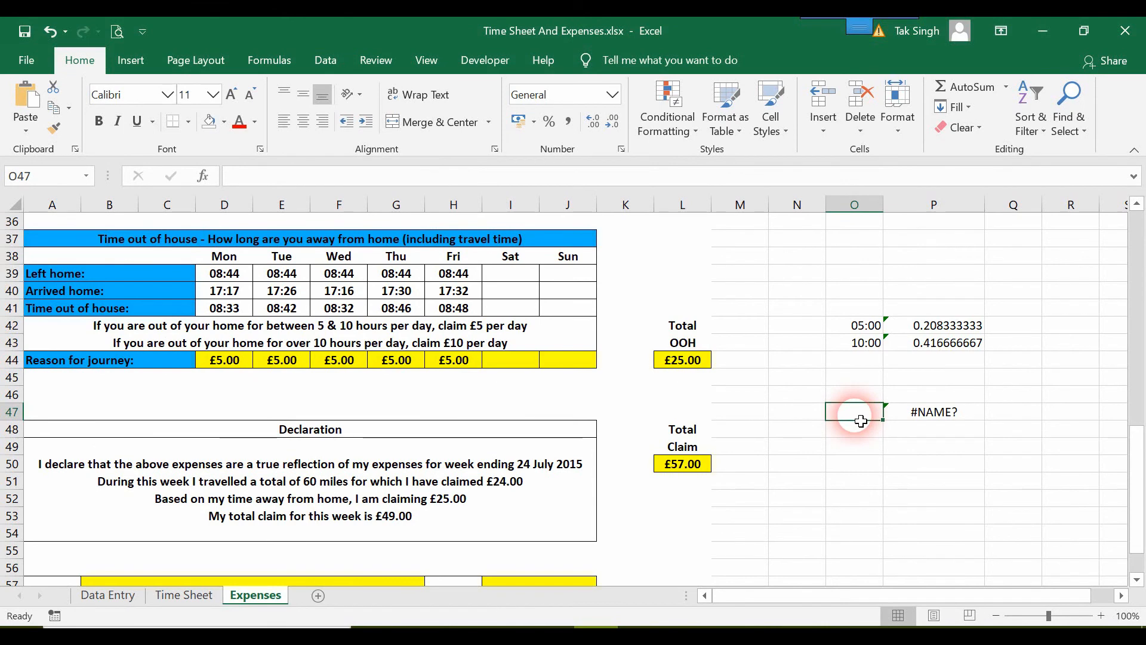
{"action": "type", "text": "10"}
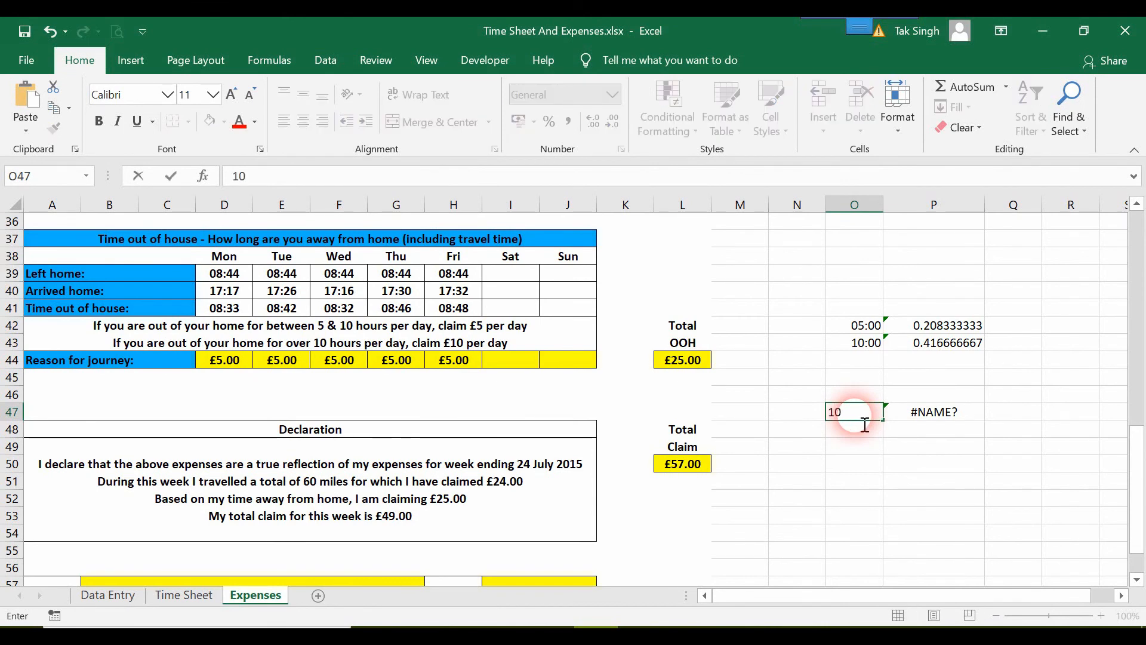
{"action": "key", "text": "Tab"}
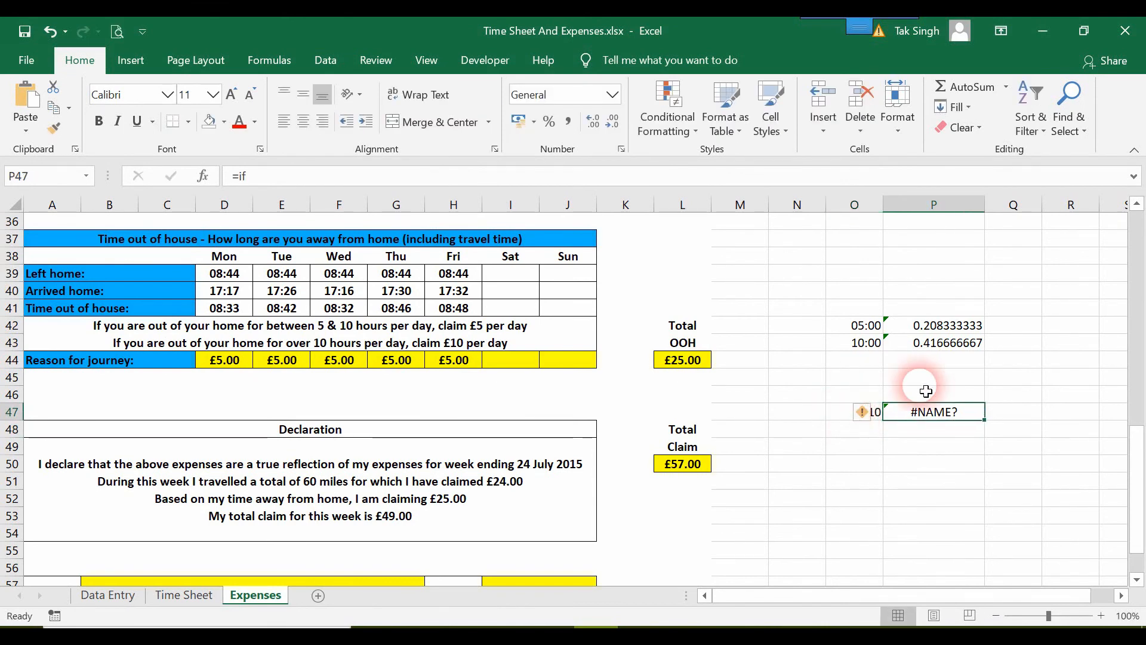
Complete P47's formula as =IF(O47=10,"YES","NO")
{"action": "double_click", "coordinate": [972, 418]}
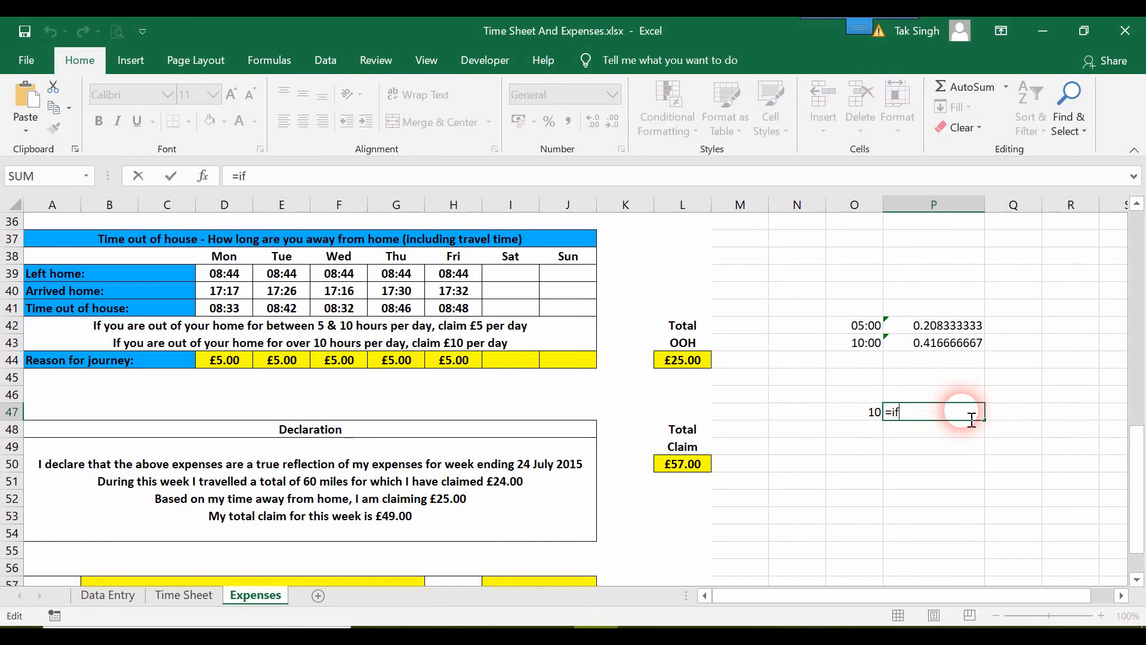
{"action": "type", "text": "("}
{"action": "key", "text": "Left"}
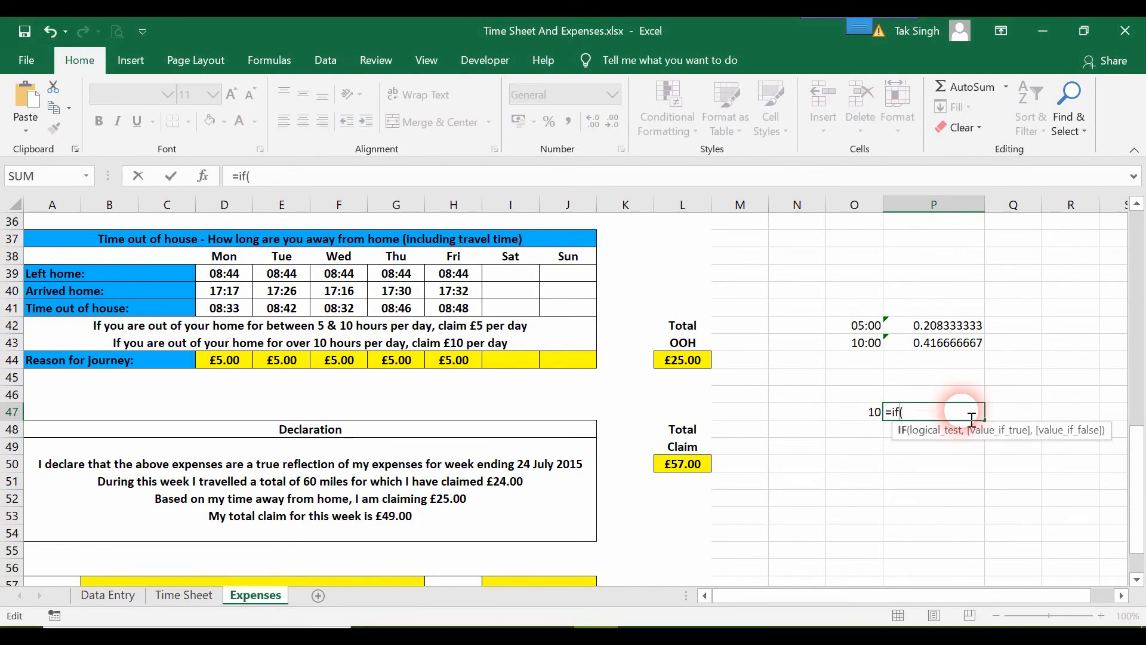
{"action": "left_click", "coordinate": [873, 415]}
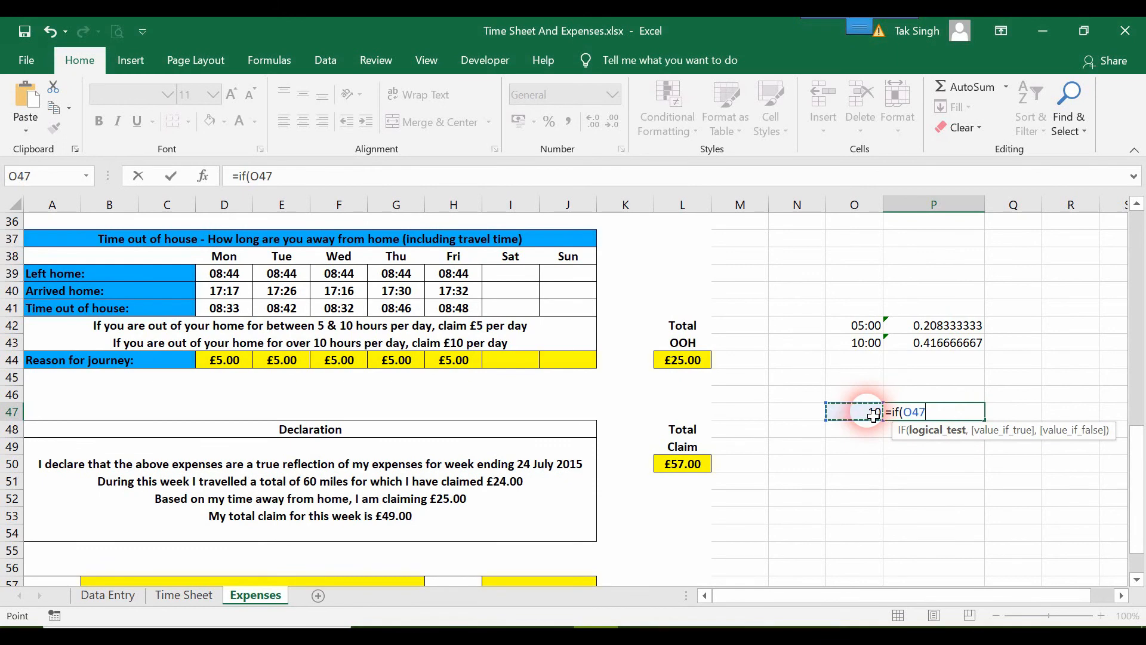
{"action": "type", "text": "="}
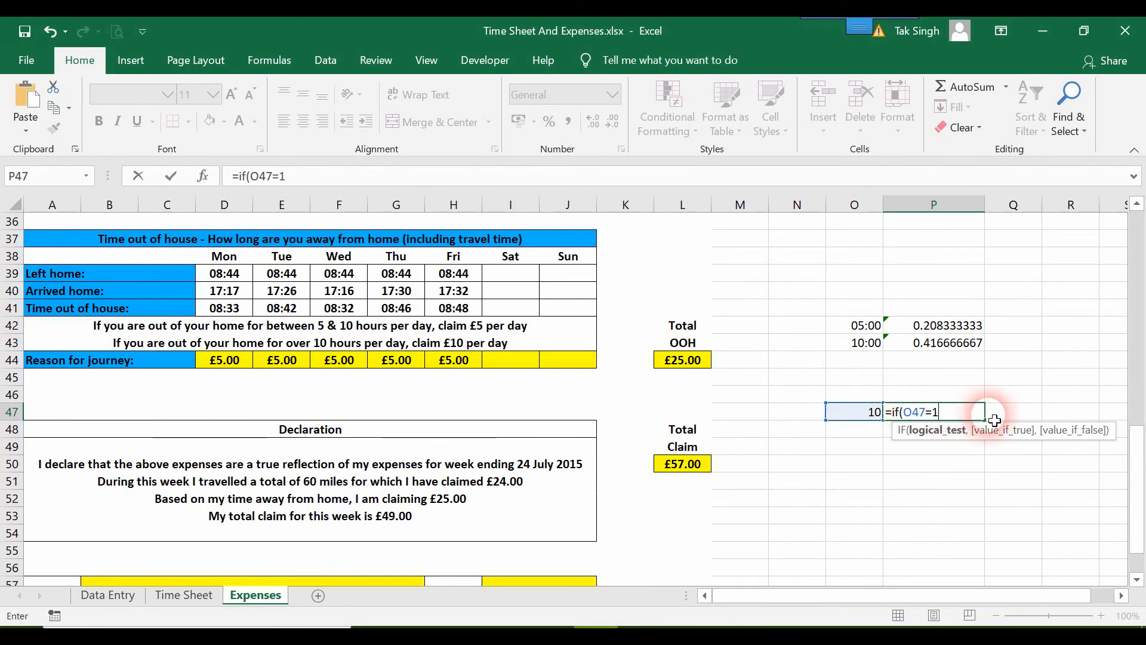
{"action": "type", "text": "10,"}
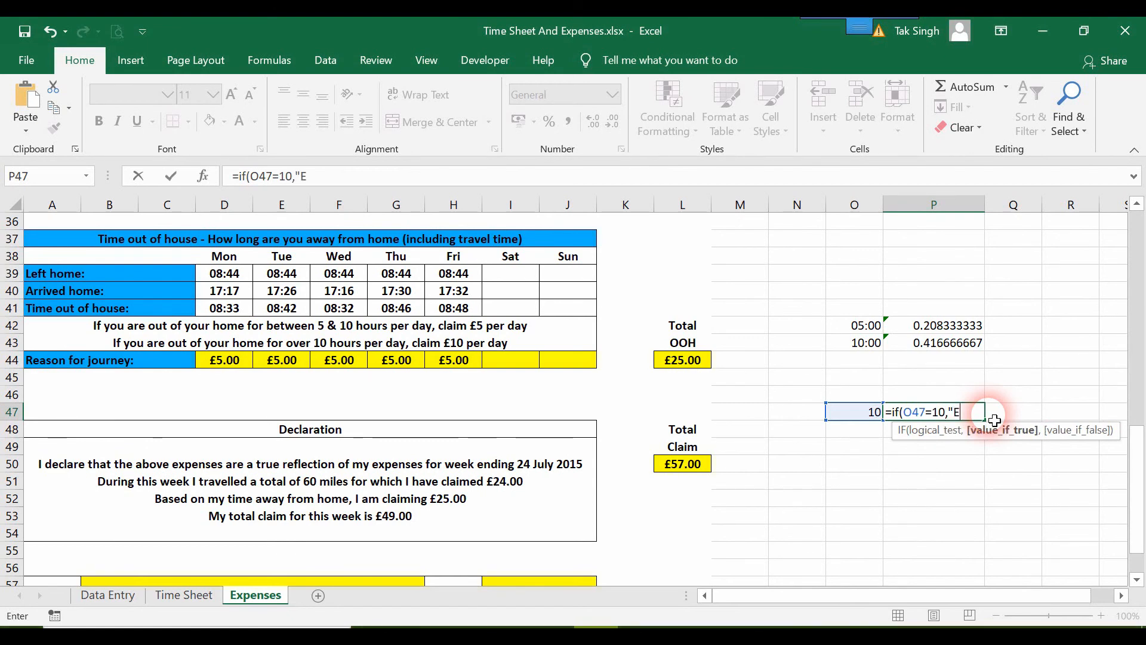
{"action": "type", "text": "\"YES"}
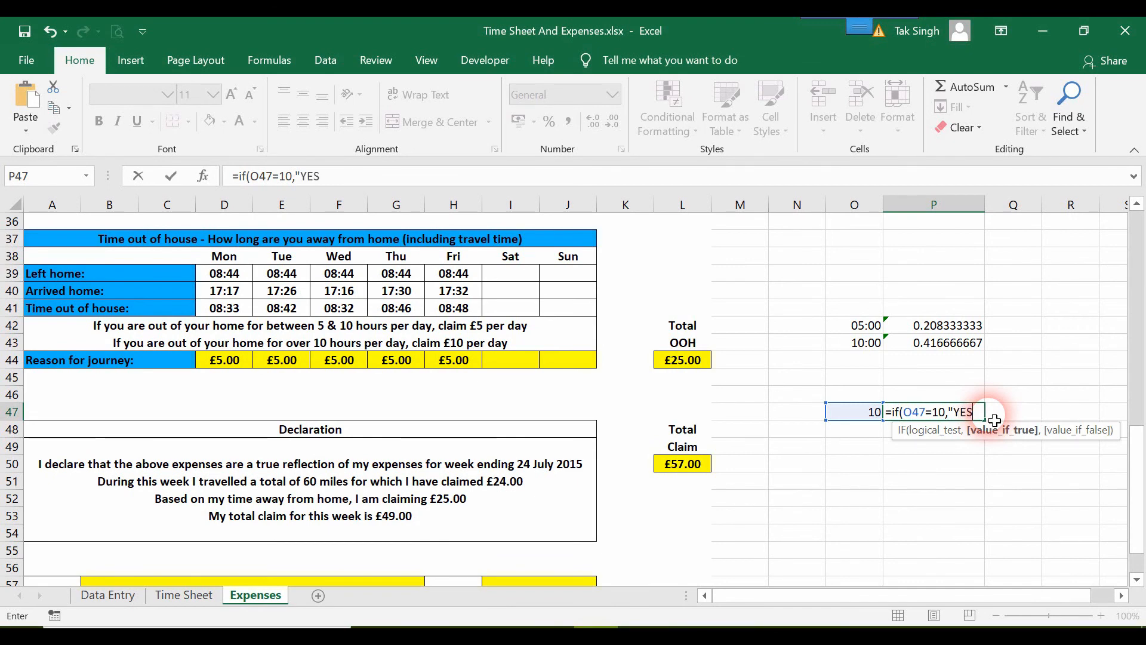
{"action": "type", "text": "\",\"NO"}
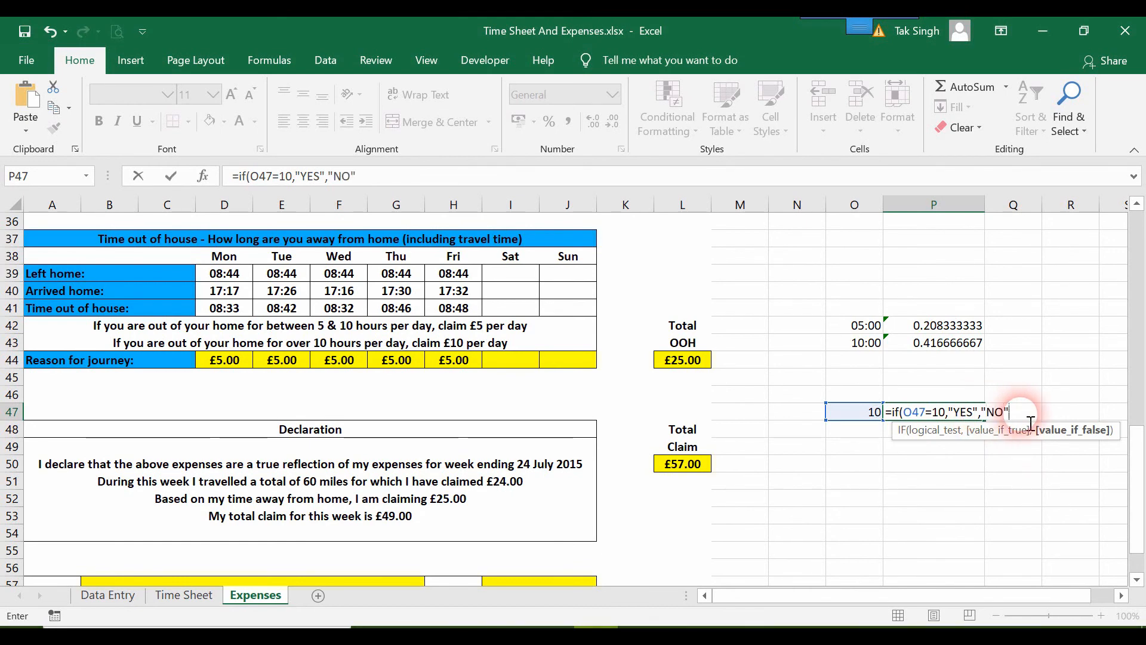
{"action": "type", "text": ")"}
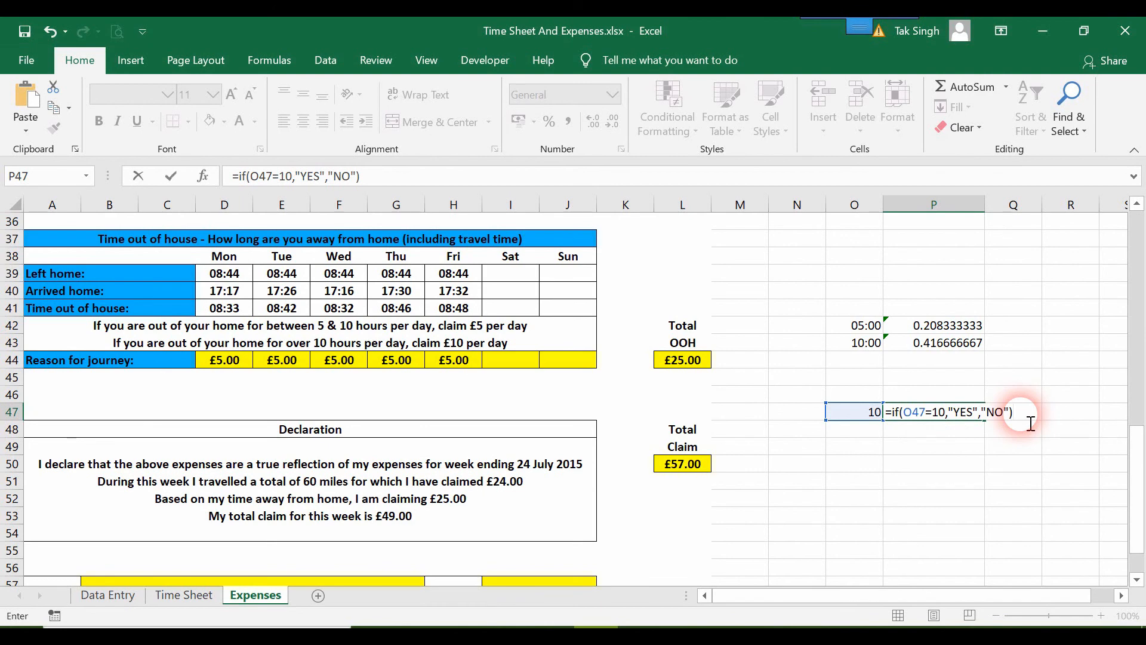
{"action": "key", "text": "Return"}
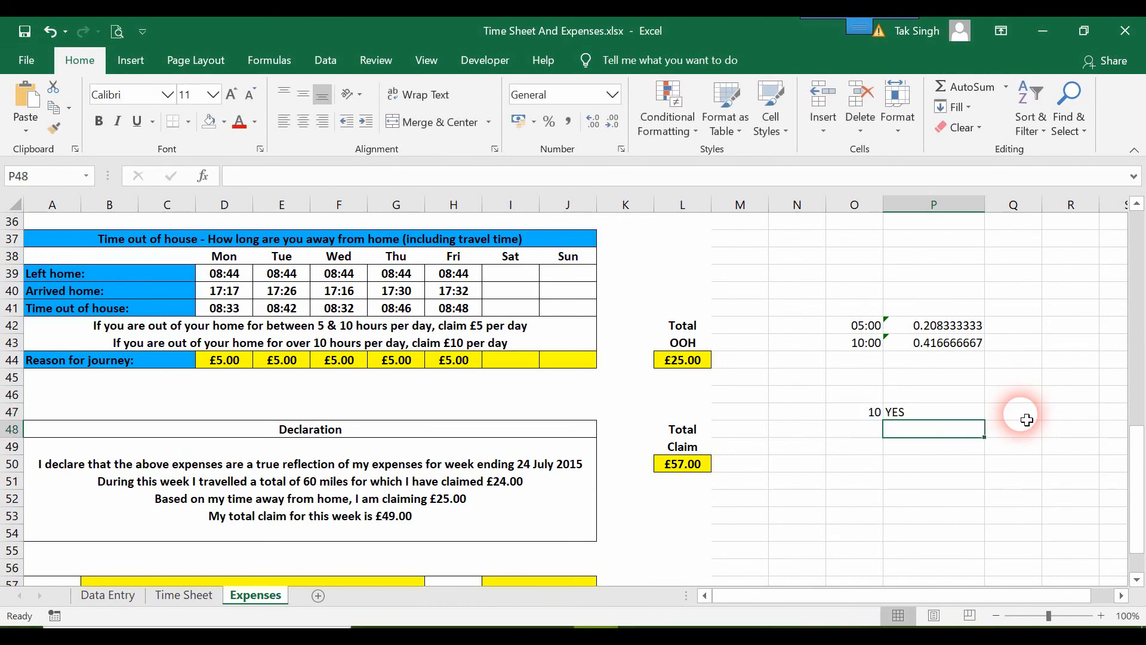
Change the value in O47 to 12 to test the IF formula
{"action": "left_click", "coordinate": [876, 413]}
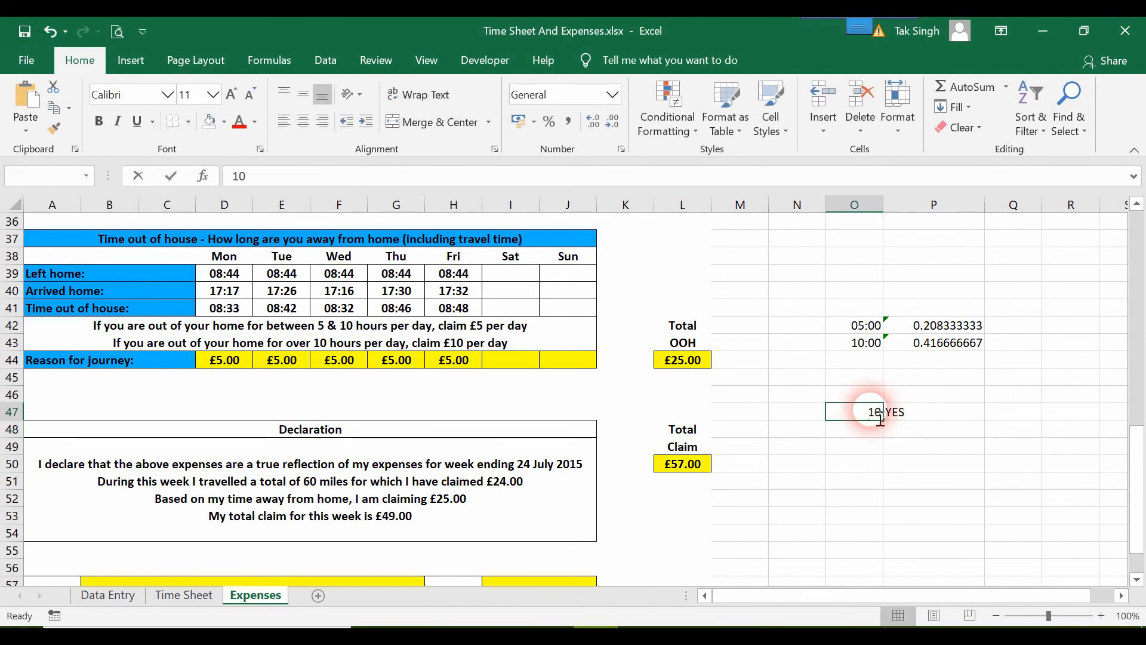
{"action": "left_click_drag", "start_coordinate": [852, 512], "coordinate": [865, 416]}
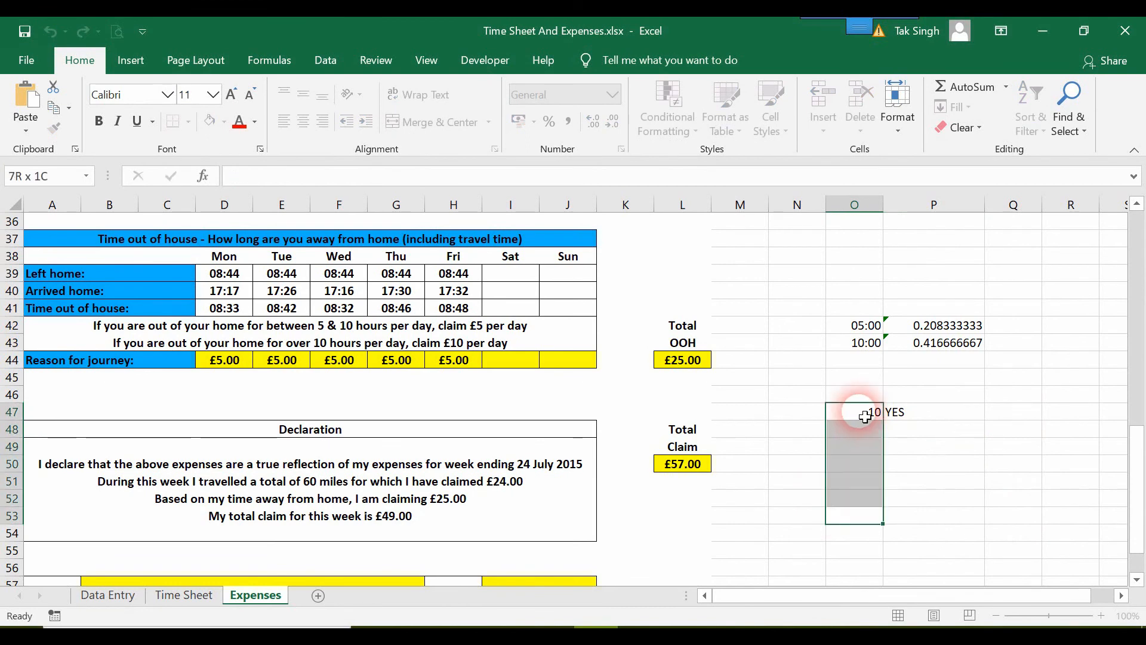
{"action": "left_click", "coordinate": [865, 416]}
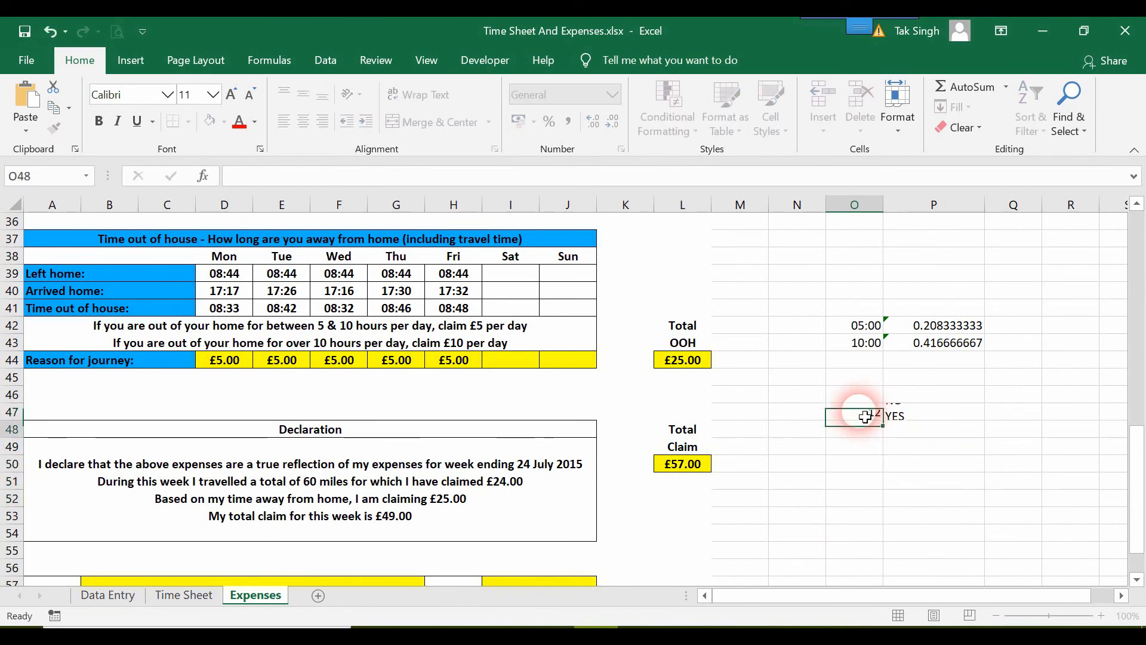
{"action": "scroll", "coordinate": [866, 417], "scroll_direction": "down", "scroll_amount": 7}
{"action": "left_click", "coordinate": [865, 418]}
{"action": "scroll", "coordinate": [865, 417], "scroll_direction": "up", "scroll_amount": 6}
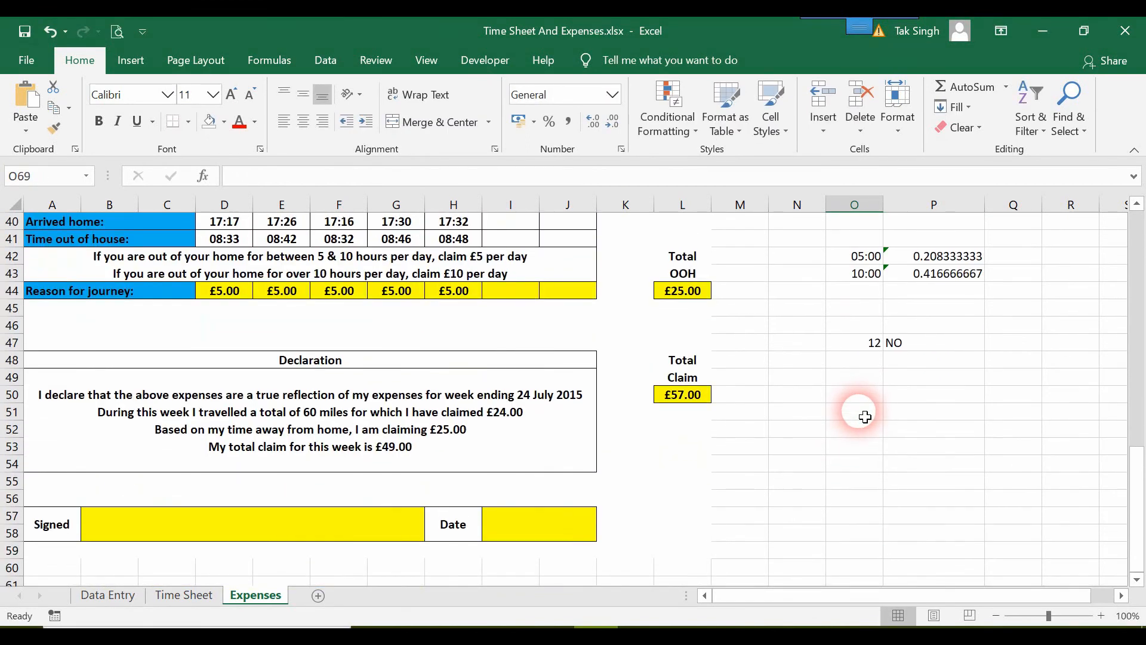
Set O47 back to 10 and open P47's IF formula for editing
{"action": "left_click", "coordinate": [875, 343]}
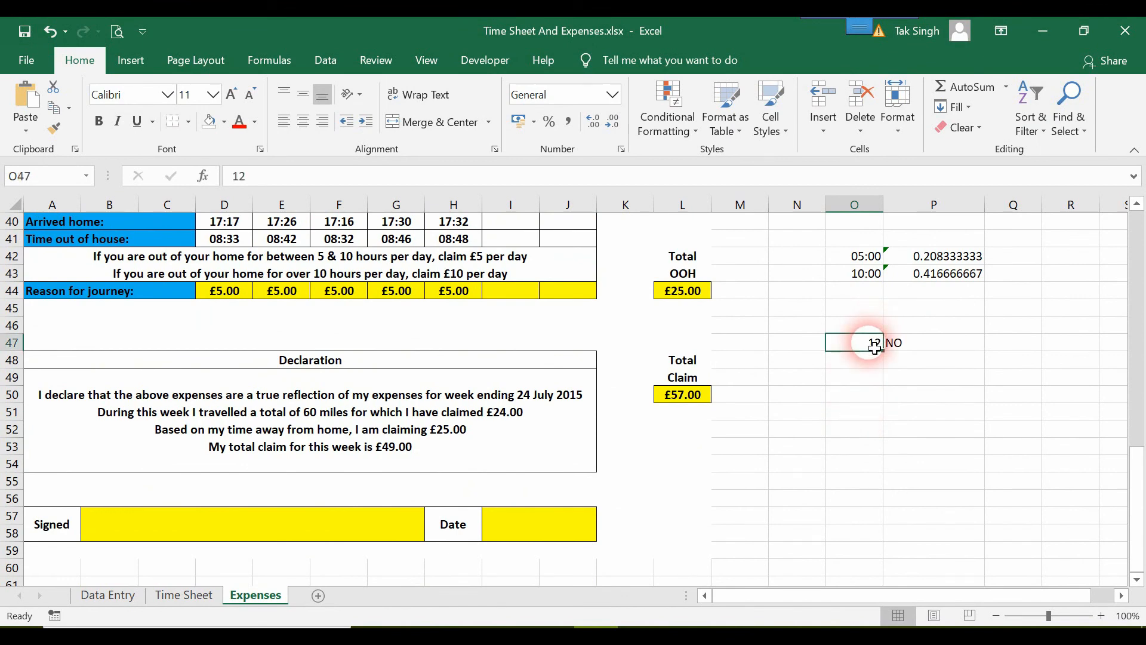
{"action": "type", "text": "1"}
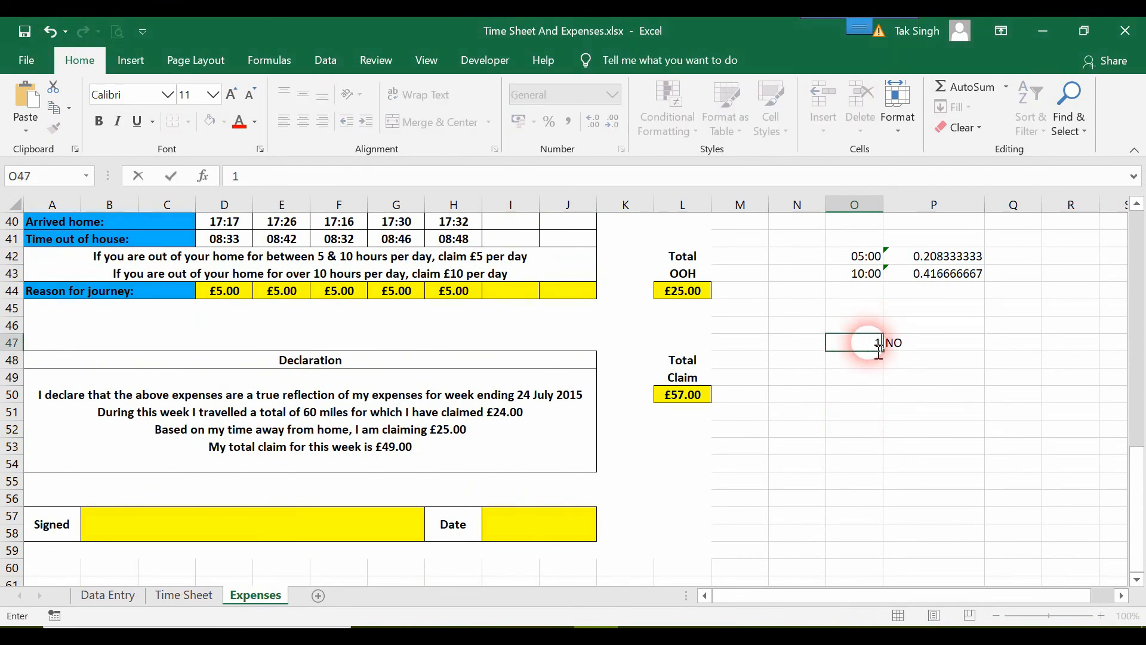
{"action": "type", "text": "0"}
{"action": "left_click", "coordinate": [879, 353]}
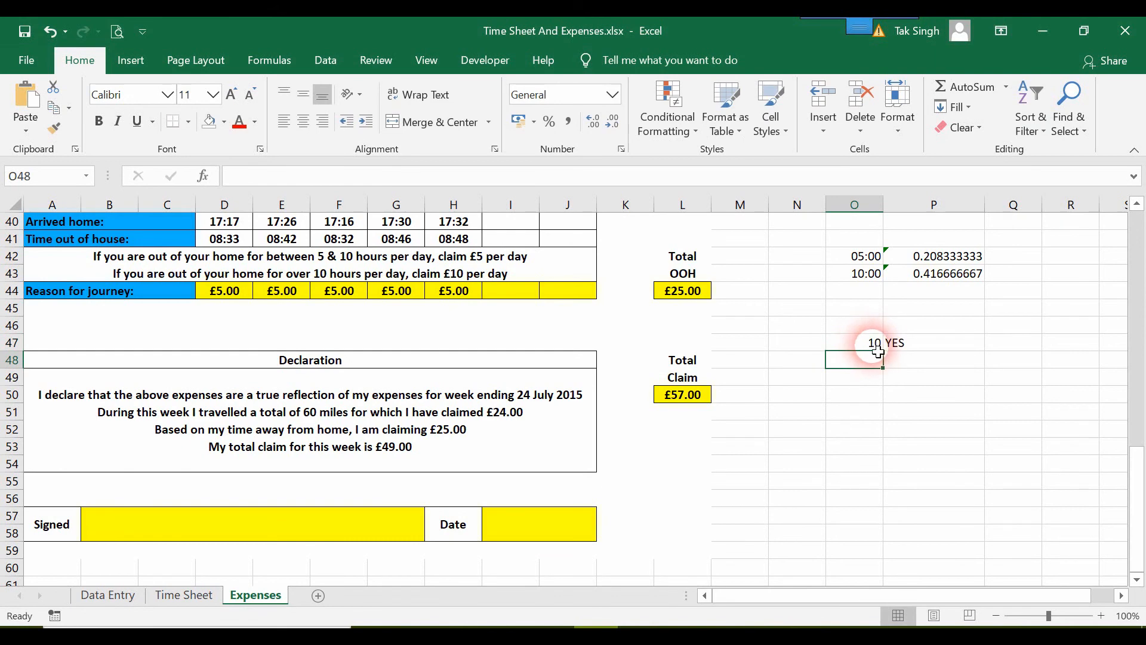
{"action": "left_click", "coordinate": [922, 351]}
{"action": "double_click", "coordinate": [923, 350]}
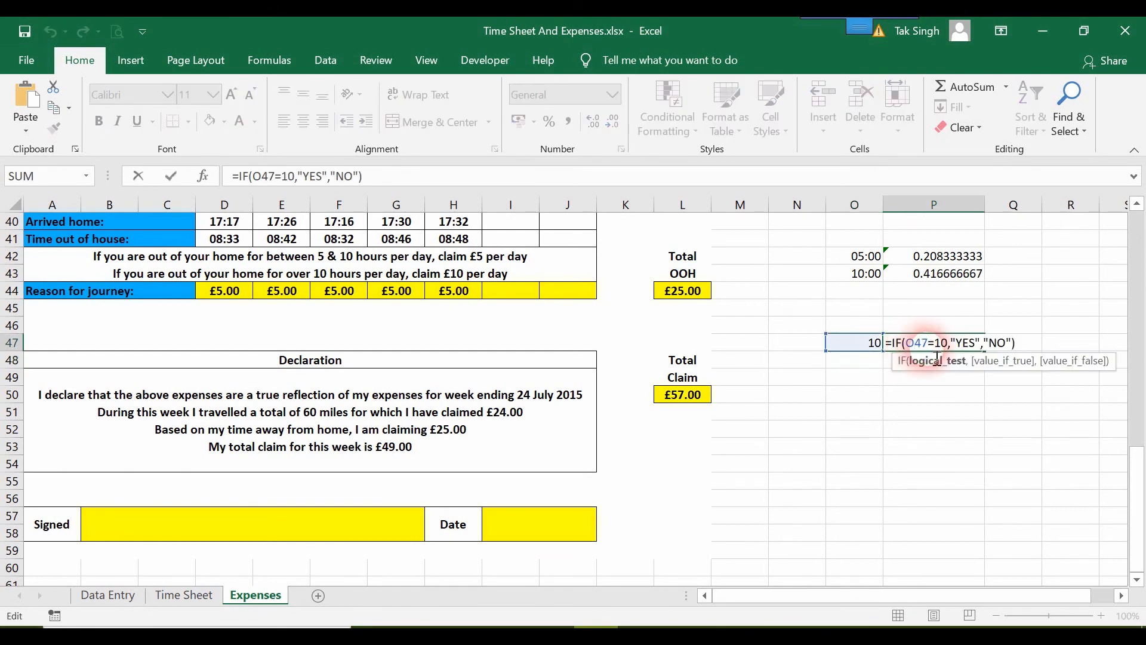
Copy the full decimal value 0.208333333333333 from P42, the decimal equivalent of 05:00
{"action": "left_click", "coordinate": [942, 342]}
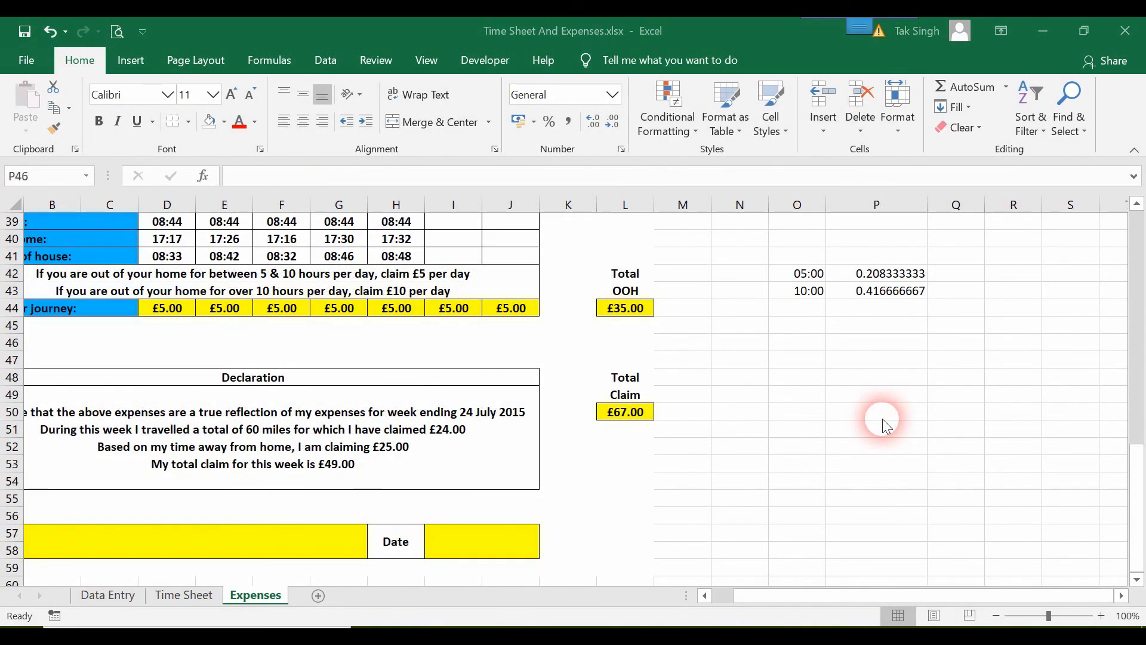
{"action": "left_click", "coordinate": [889, 274]}
{"action": "left_click", "coordinate": [882, 286]}
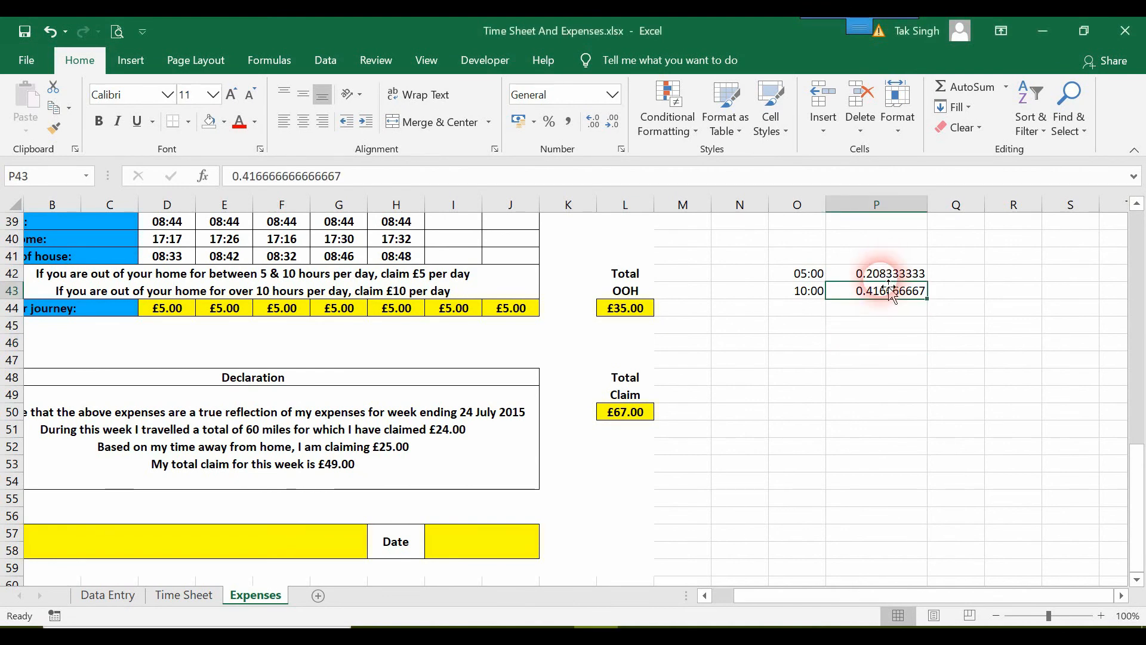
{"action": "double_click", "coordinate": [881, 273]}
{"action": "left_click", "coordinate": [824, 274]}
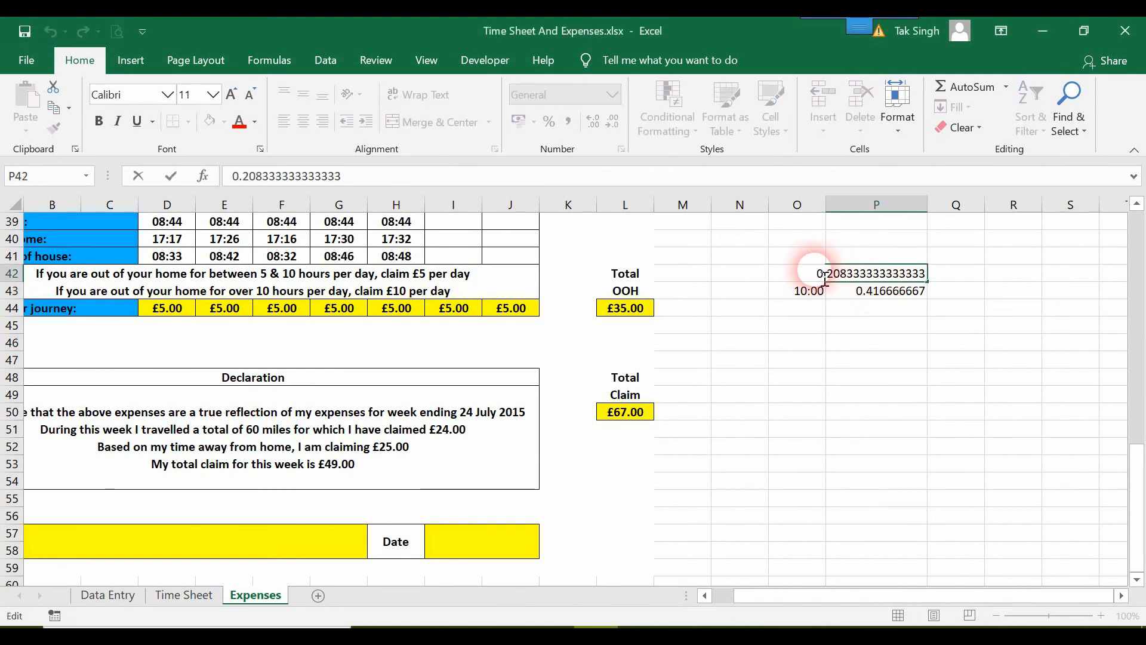
{"action": "left_click_drag", "start_coordinate": [827, 278], "coordinate": [952, 274]}
{"action": "key", "text": "ctrl+c"}
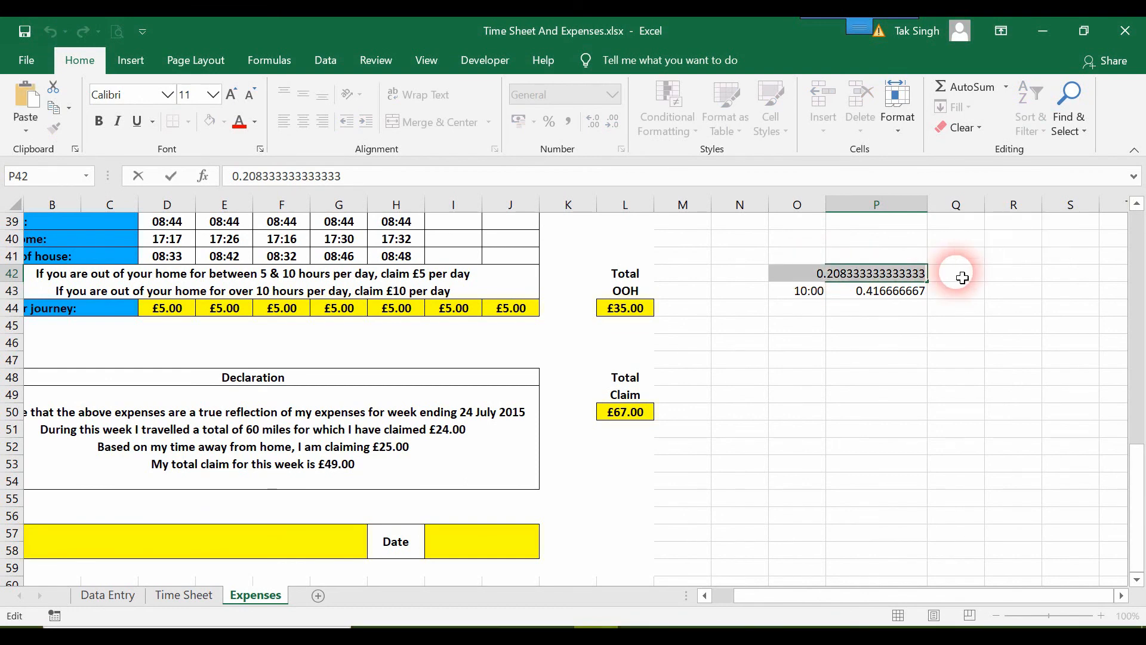
{"action": "left_click", "coordinate": [776, 377]}
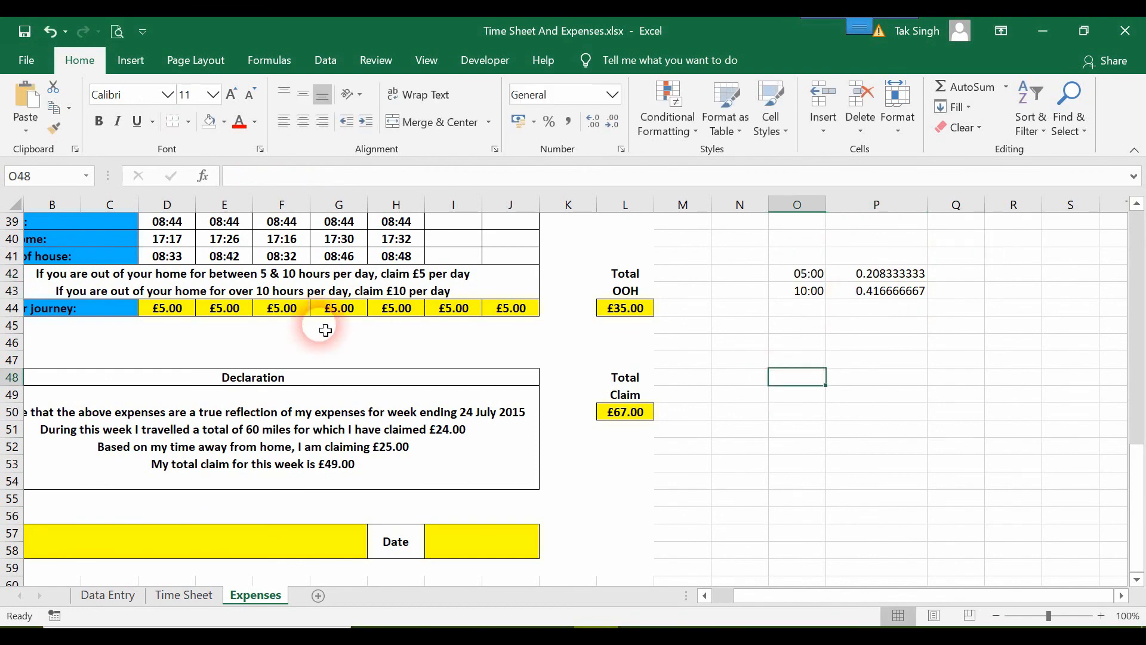
Rewrite D44's formula as =IF(D41<0.208333333333333,0,5) to claim £5 only for 5 hours or more
{"action": "left_click", "coordinate": [184, 314]}
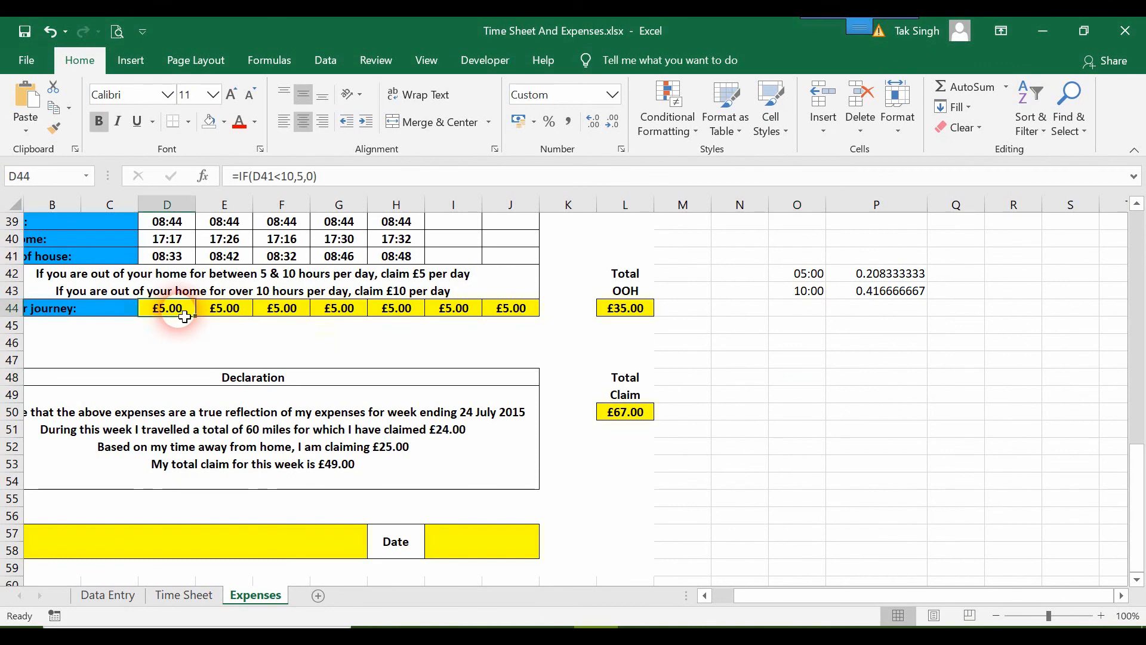
{"action": "type", "text": "="}
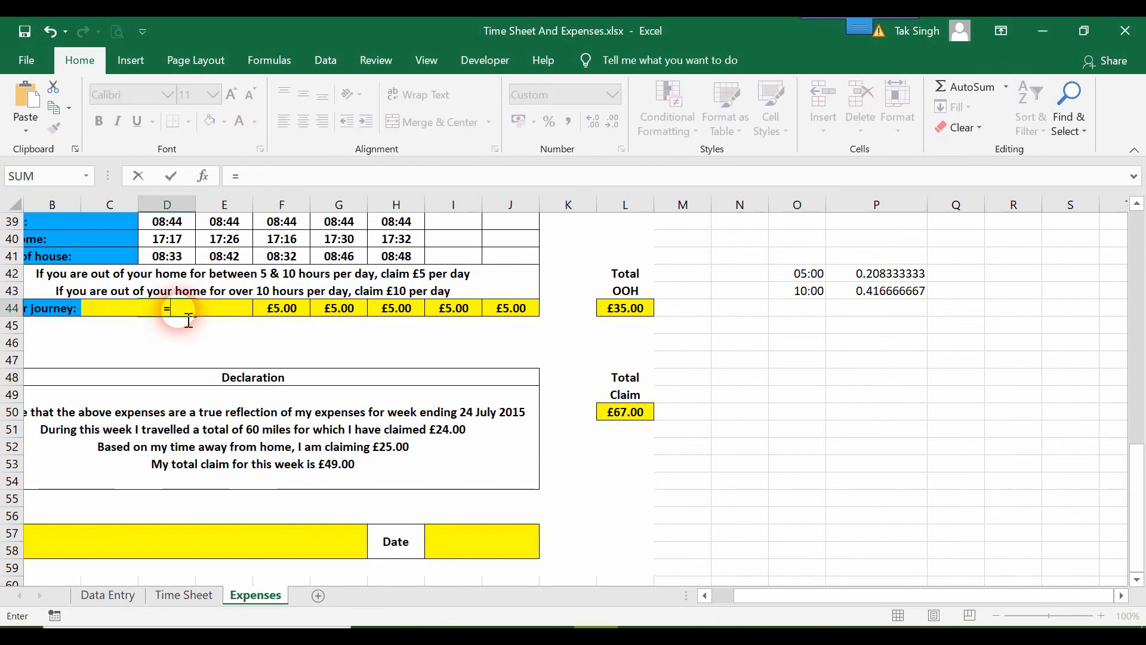
{"action": "type", "text": "if("}
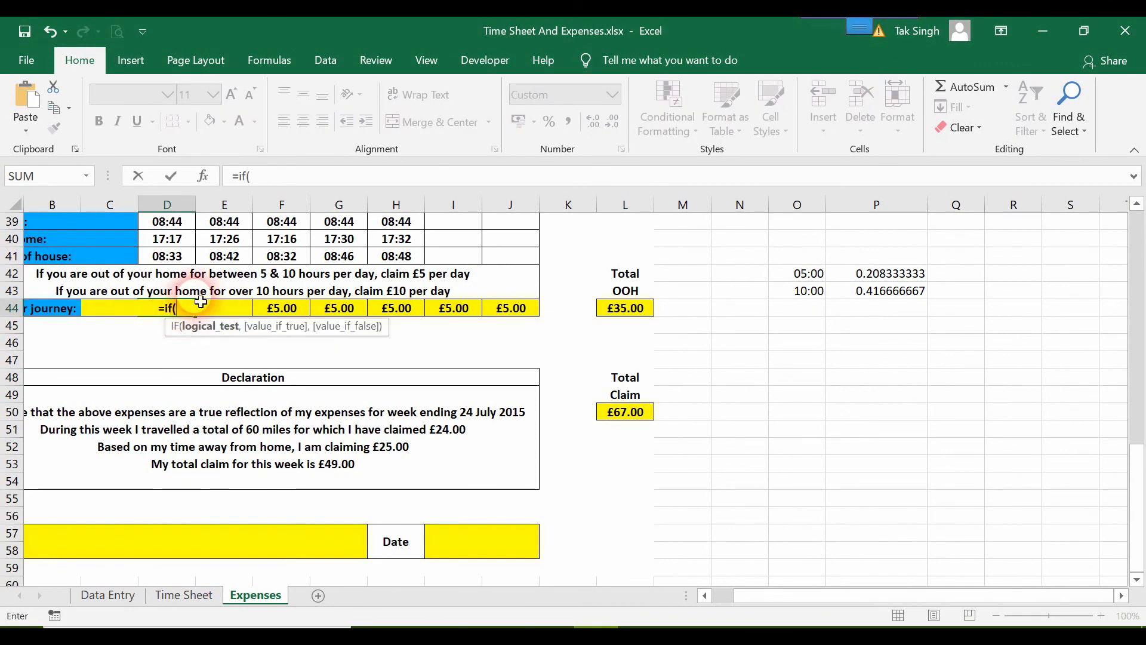
{"action": "left_click", "coordinate": [170, 253]}
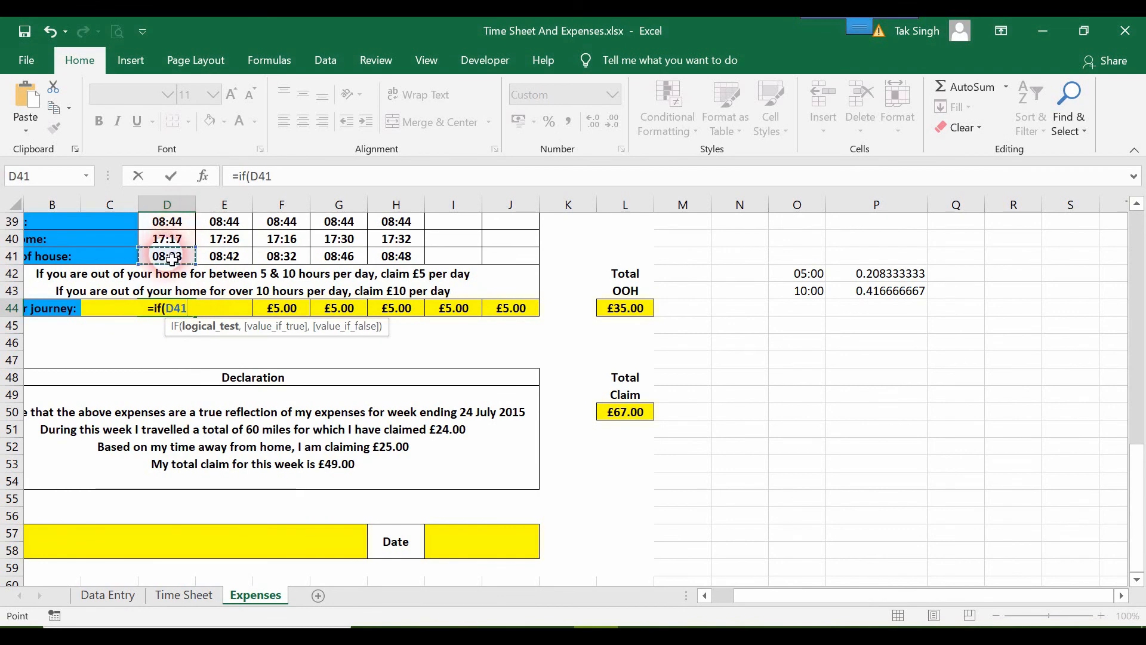
{"action": "type", "text": "<"}
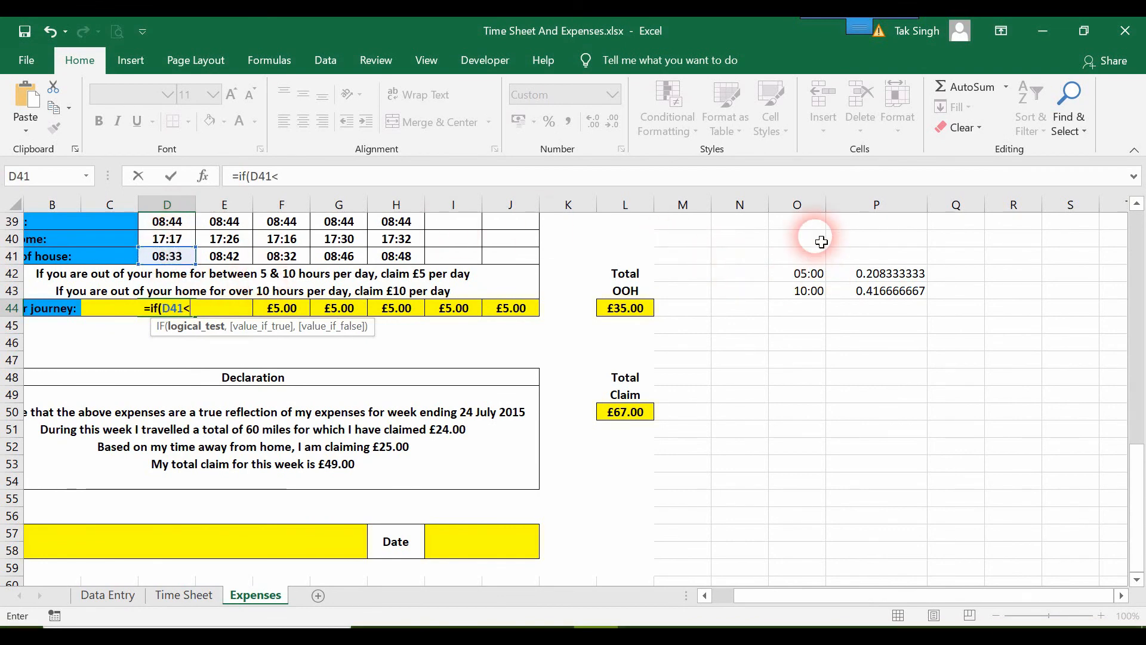
{"action": "key", "text": "ctrl+v"}
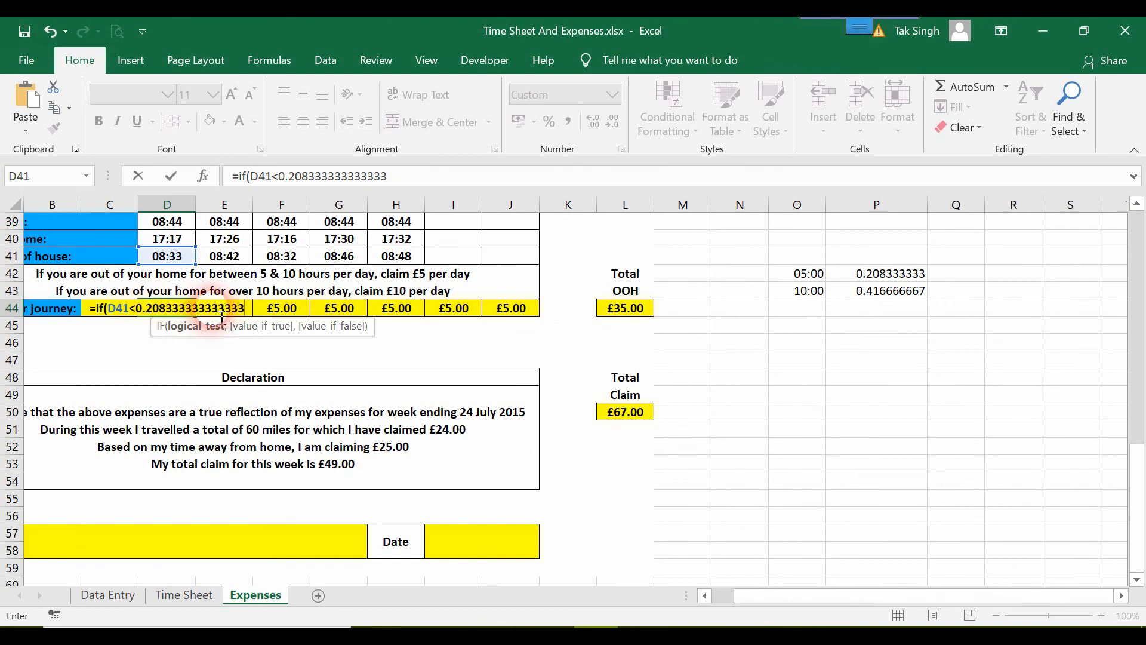
{"action": "type", "text": ","}
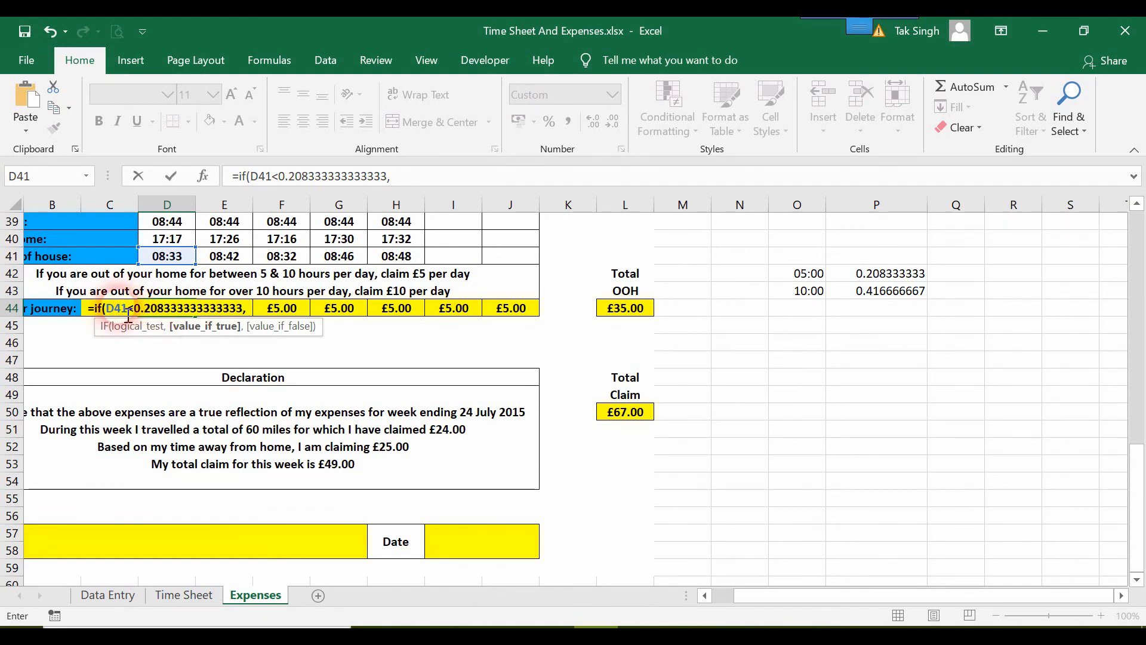
{"action": "left_click", "coordinate": [255, 314]}
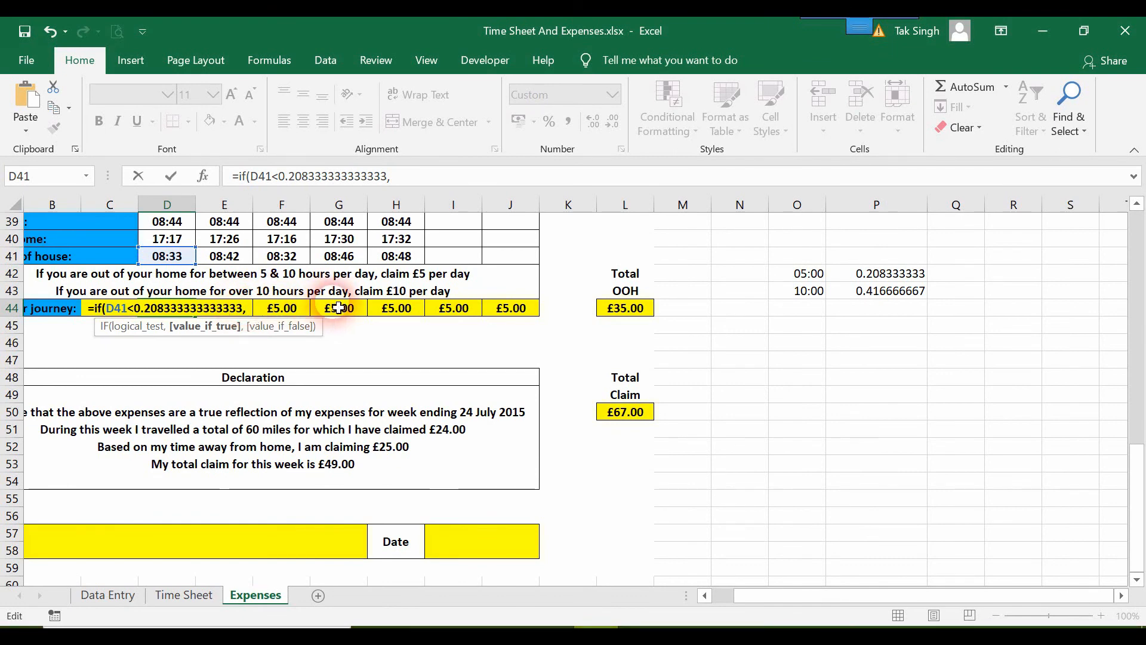
{"action": "type", "text": "0"}
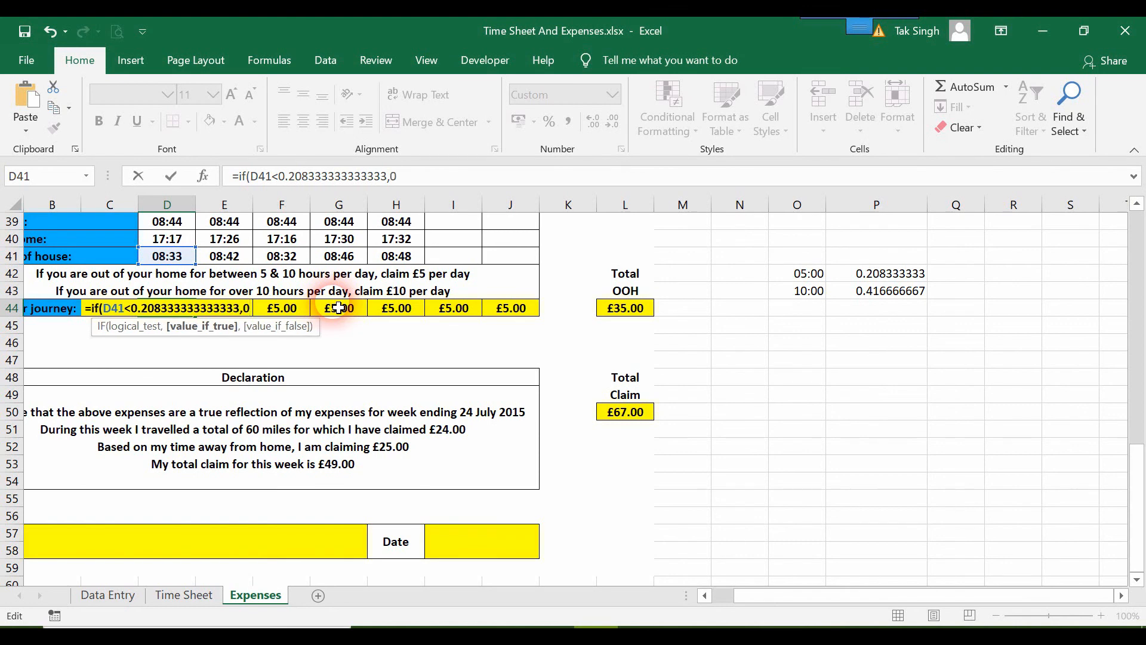
{"action": "type", "text": ","}
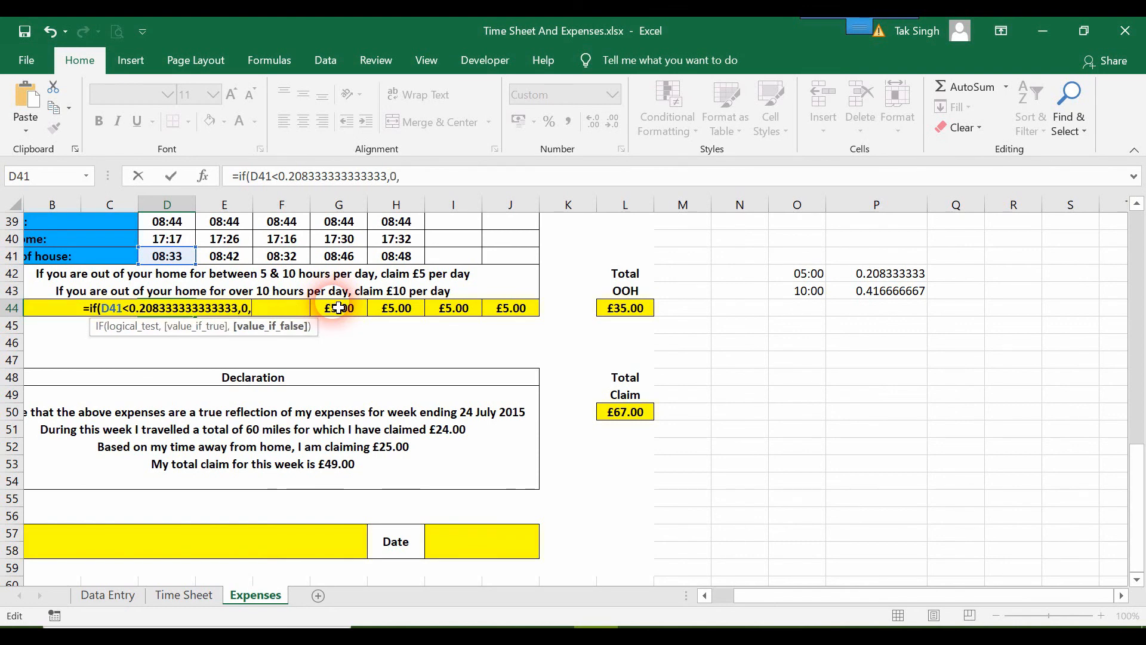
{"action": "type", "text": "5"}
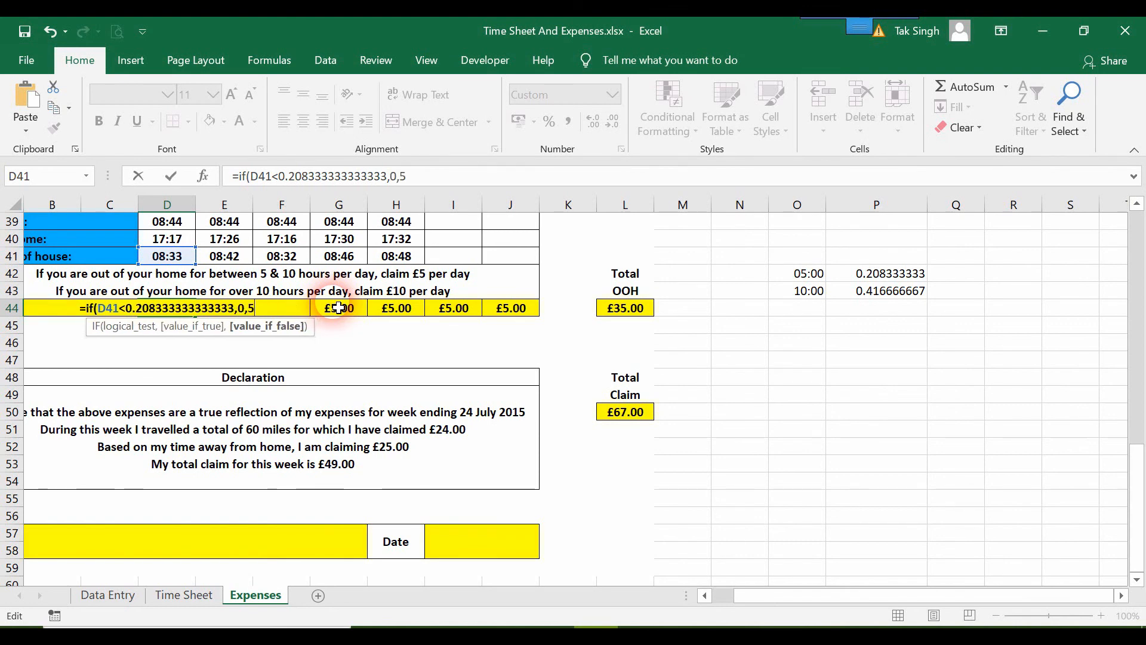
{"action": "type", "text": ")"}
{"action": "key", "text": "Return"}
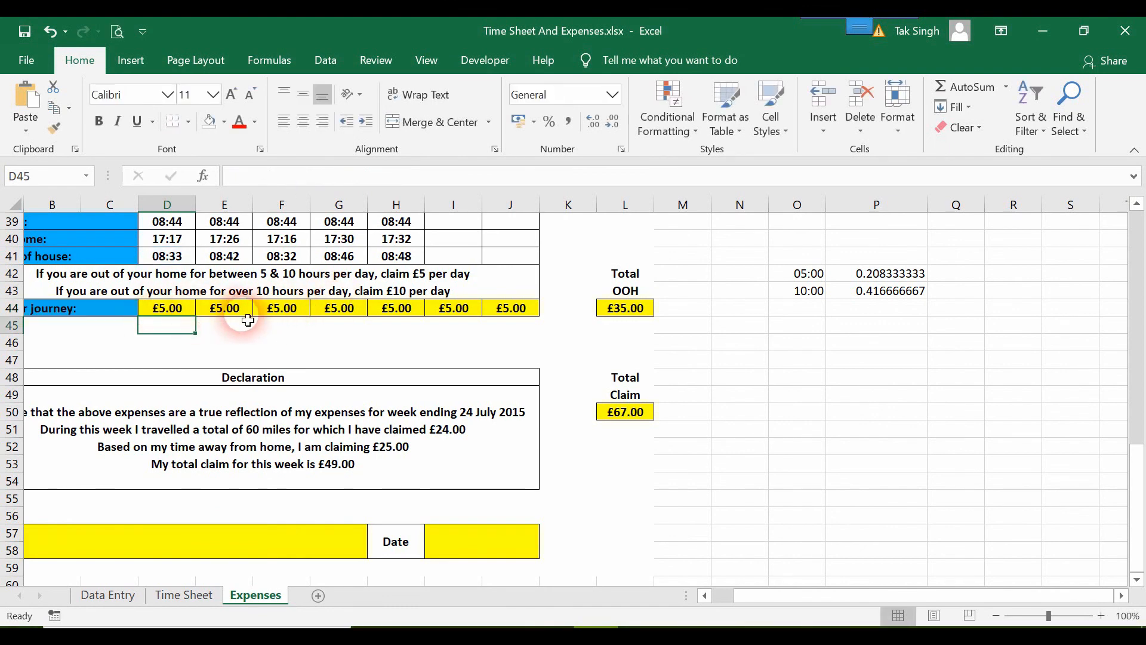
Temporarily enter 01:00 in D41 to test D44's formula, then undo the entry
{"action": "left_click", "coordinate": [167, 253]}
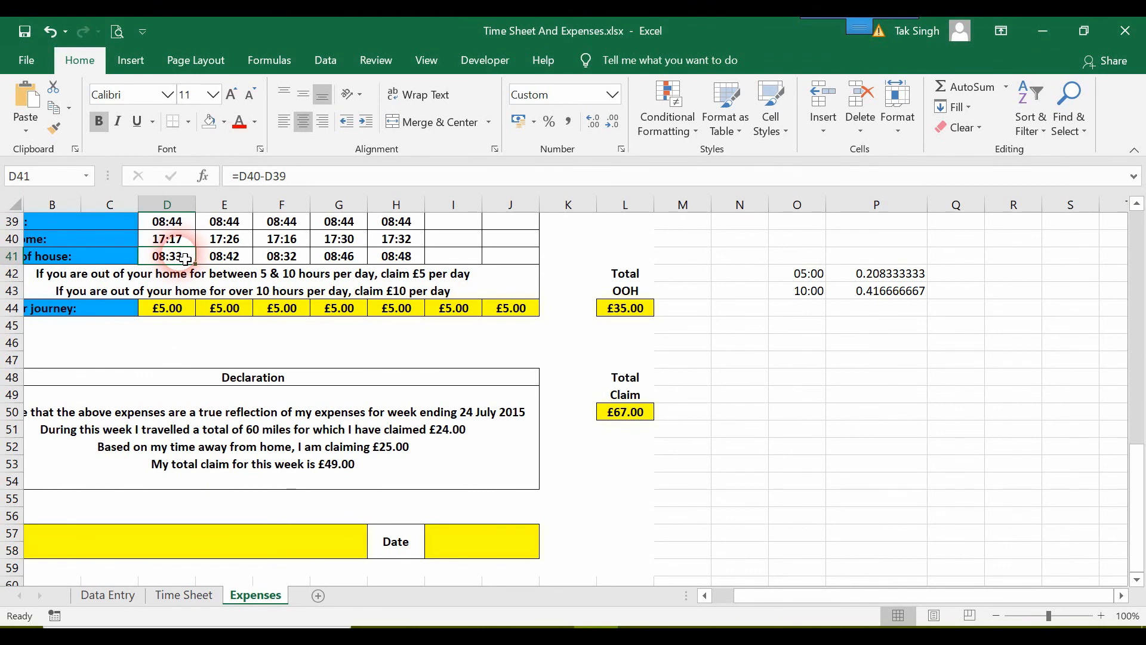
{"action": "double_click", "coordinate": [186, 260]}
{"action": "key", "text": "Escape"}
{"action": "type", "text": "01"}
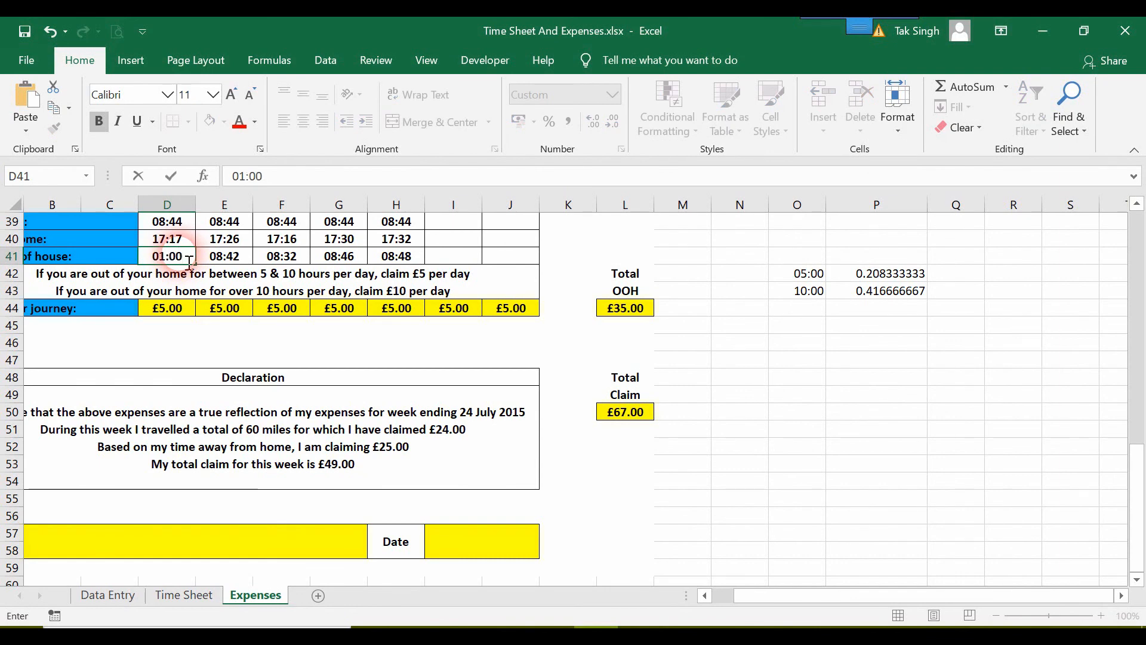
{"action": "type", "text": ":00"}
{"action": "key", "text": "Return"}
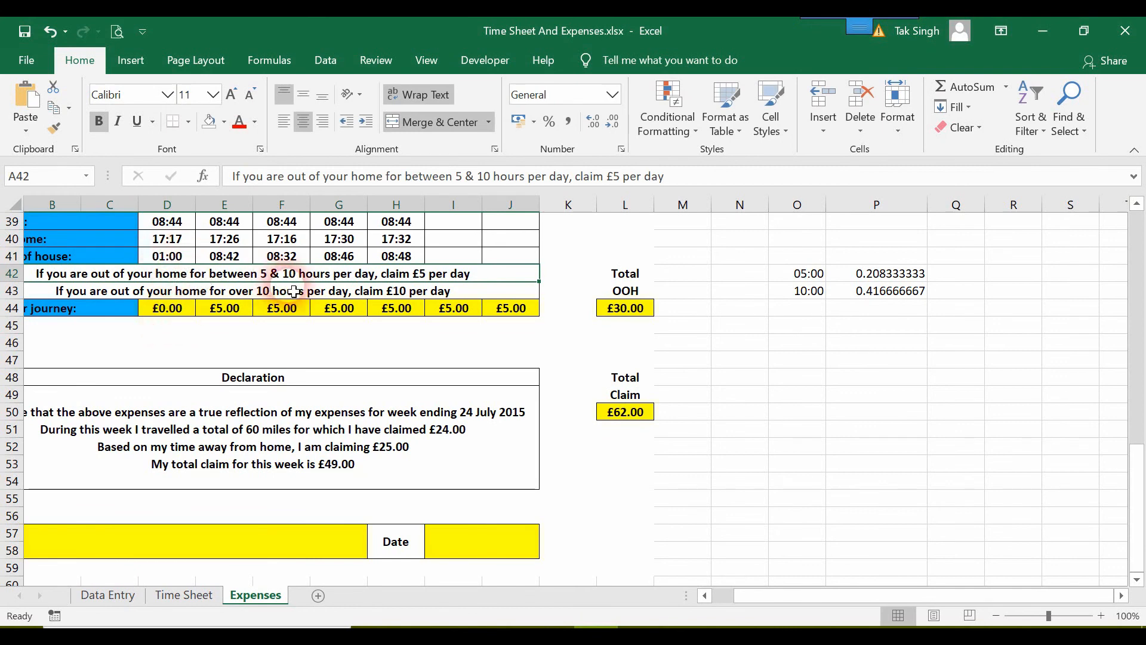
{"action": "left_click", "coordinate": [182, 261]}
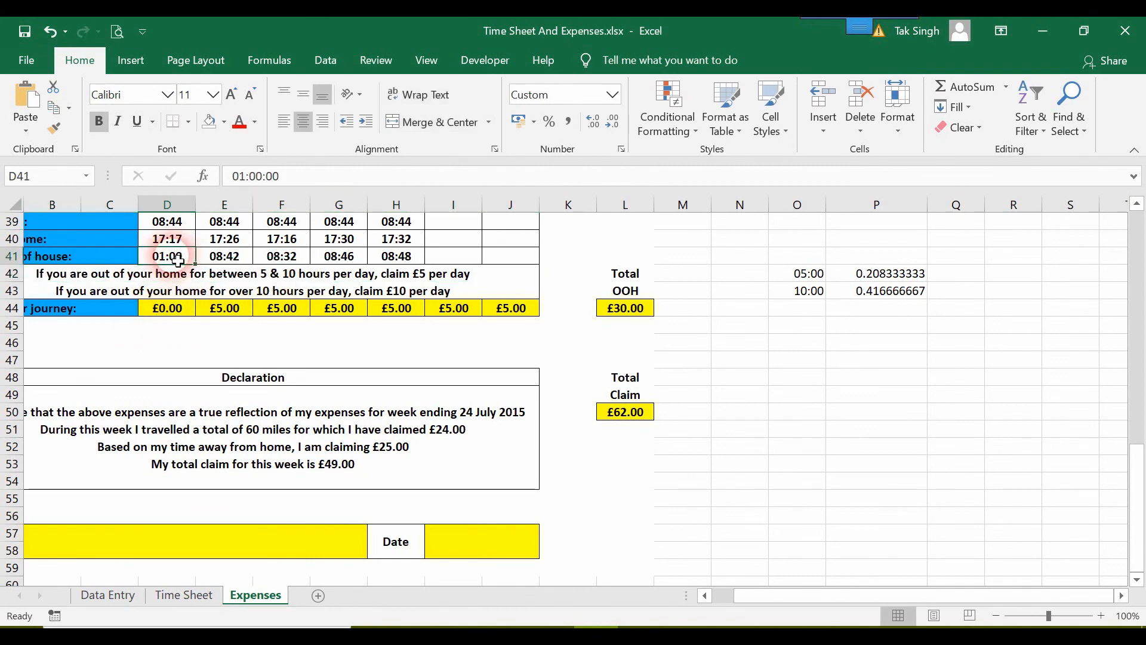
{"action": "key", "text": "ctrl+z"}
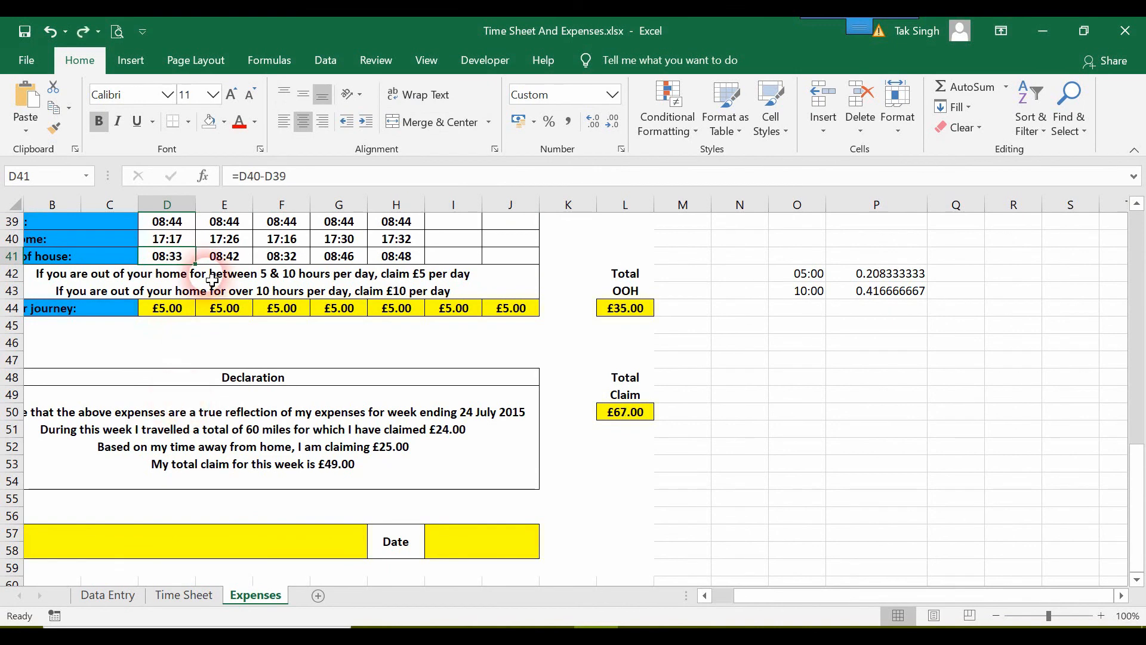
Edit D44's formula to remove the 5 false value and add a line break after 0,
{"action": "left_click", "coordinate": [165, 307]}
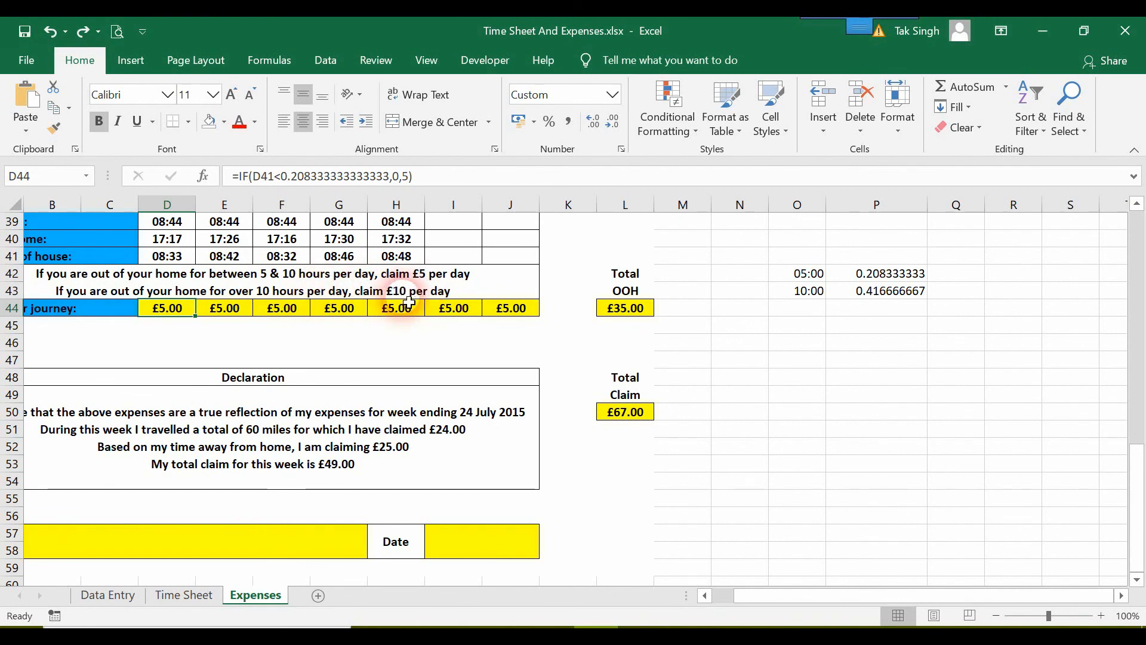
{"action": "double_click", "coordinate": [179, 316]}
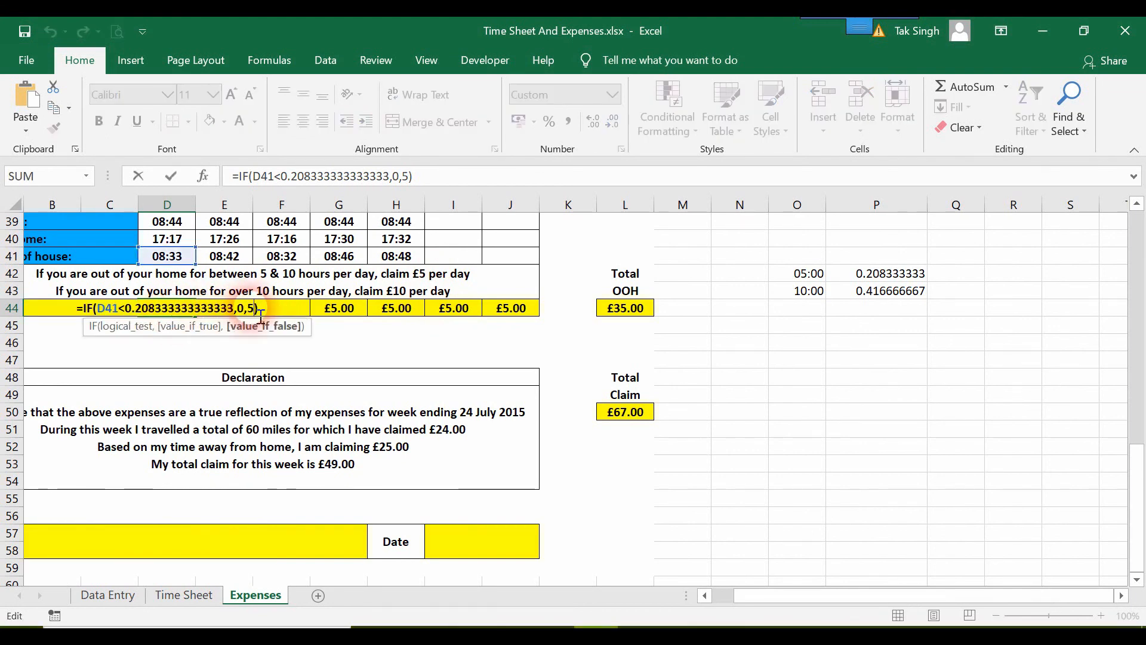
{"action": "left_click", "coordinate": [418, 180]}
{"action": "key", "text": "Left"}
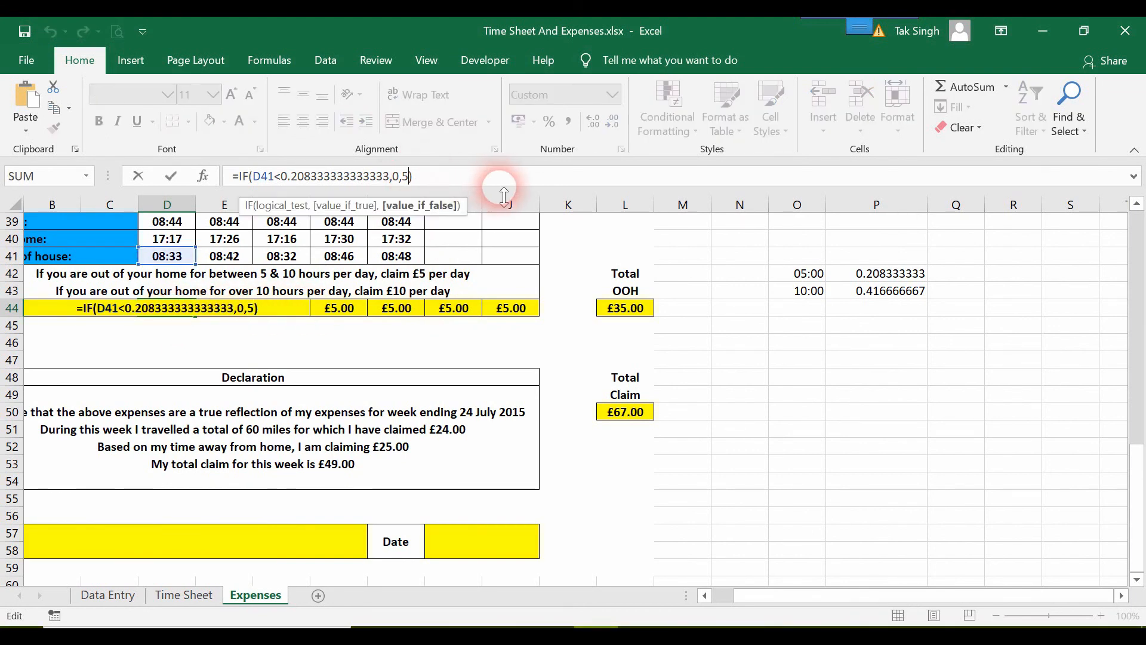
{"action": "key", "text": "BackSpace"}
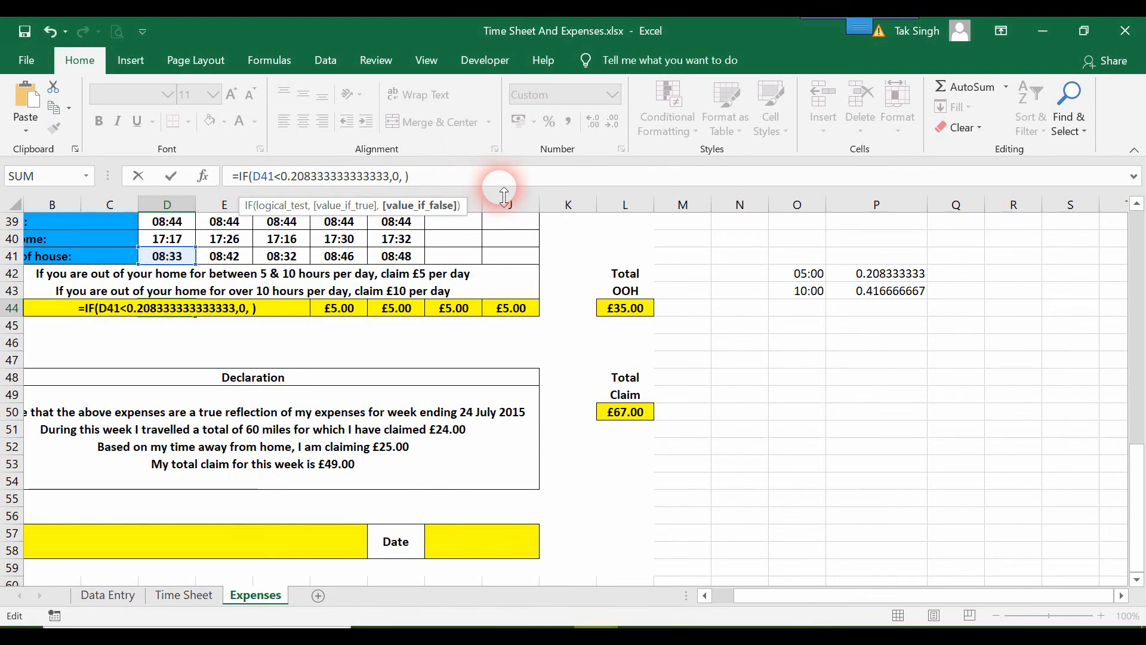
{"action": "key", "text": "alt+Return"}
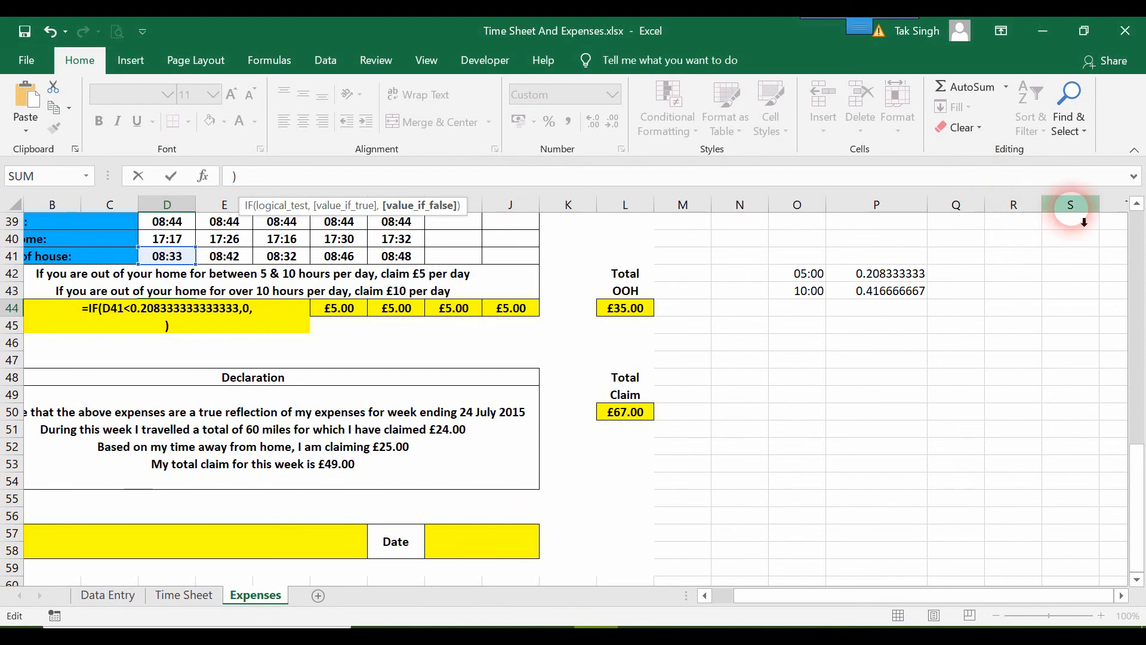
Try to nest a second IF testing D41>P43 as D44's false argument, then cancel the edit
{"action": "left_click_drag", "start_coordinate": [1076, 201], "coordinate": [1079, 219]}
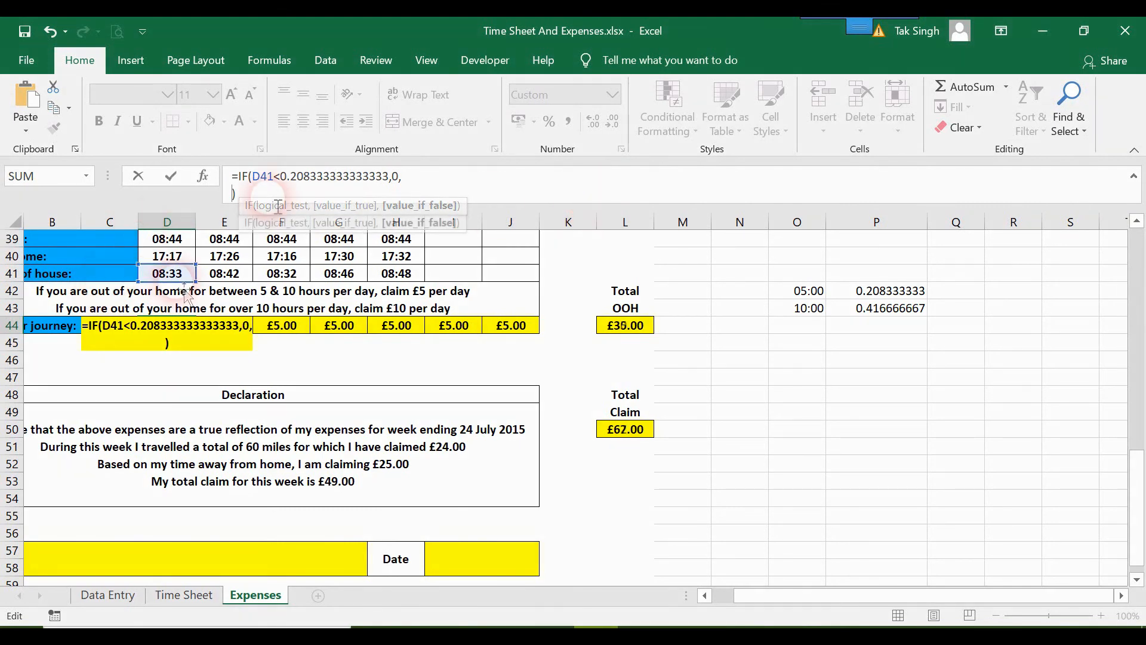
{"action": "type", "text": "IF("}
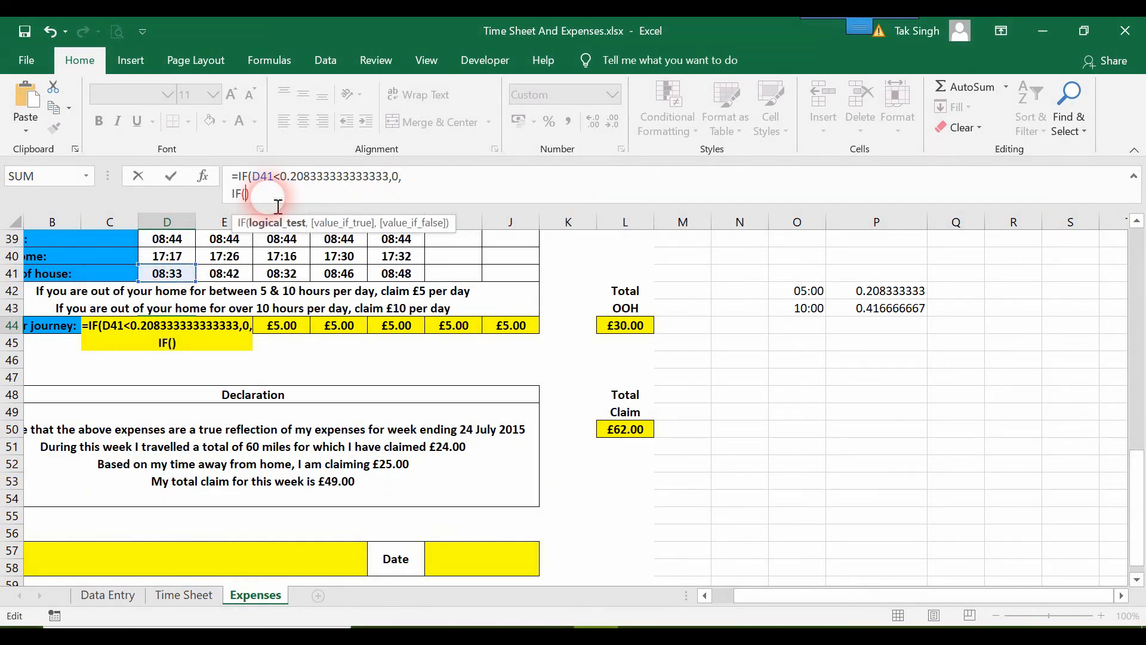
{"action": "type", "text": ")"}
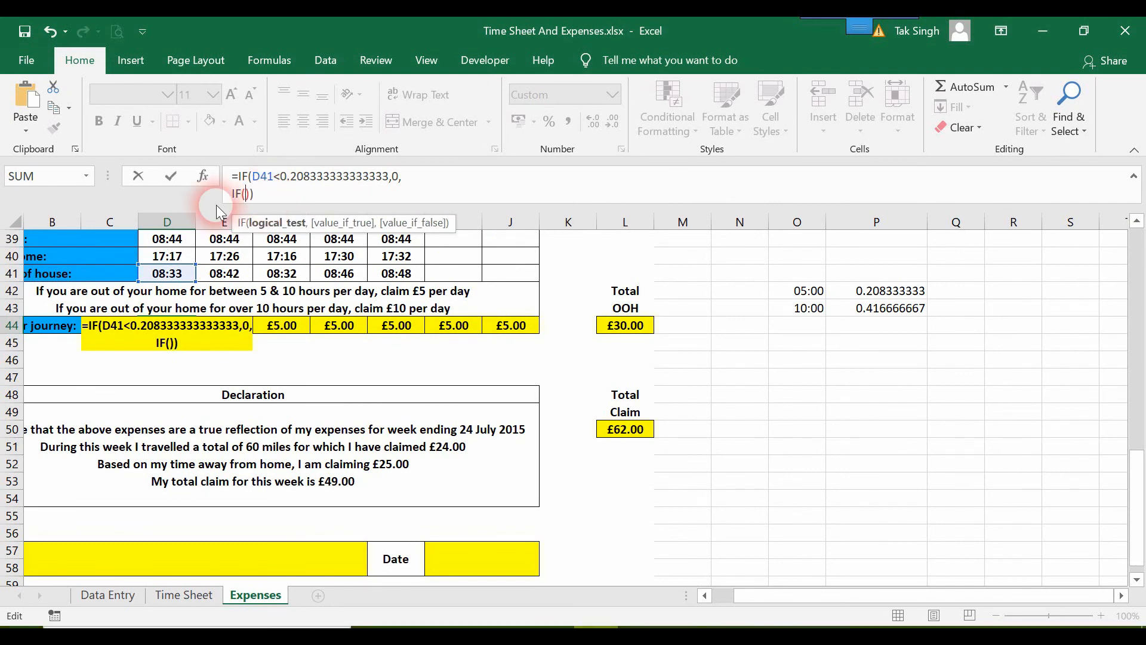
{"action": "left_click", "coordinate": [179, 279]}
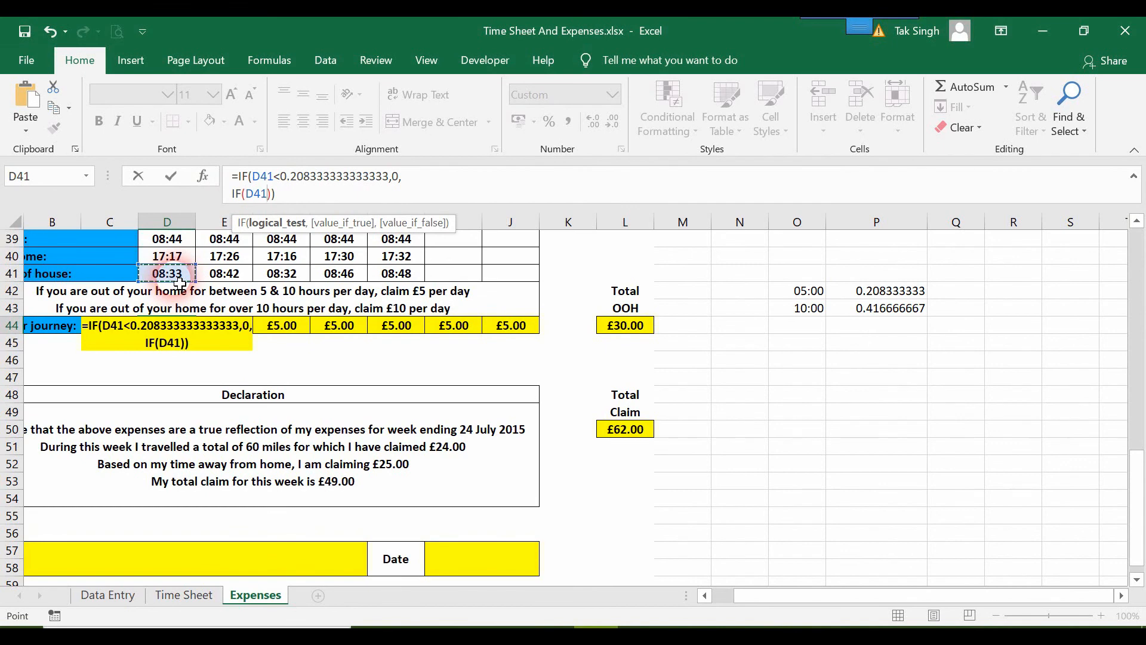
{"action": "type", "text": ">"}
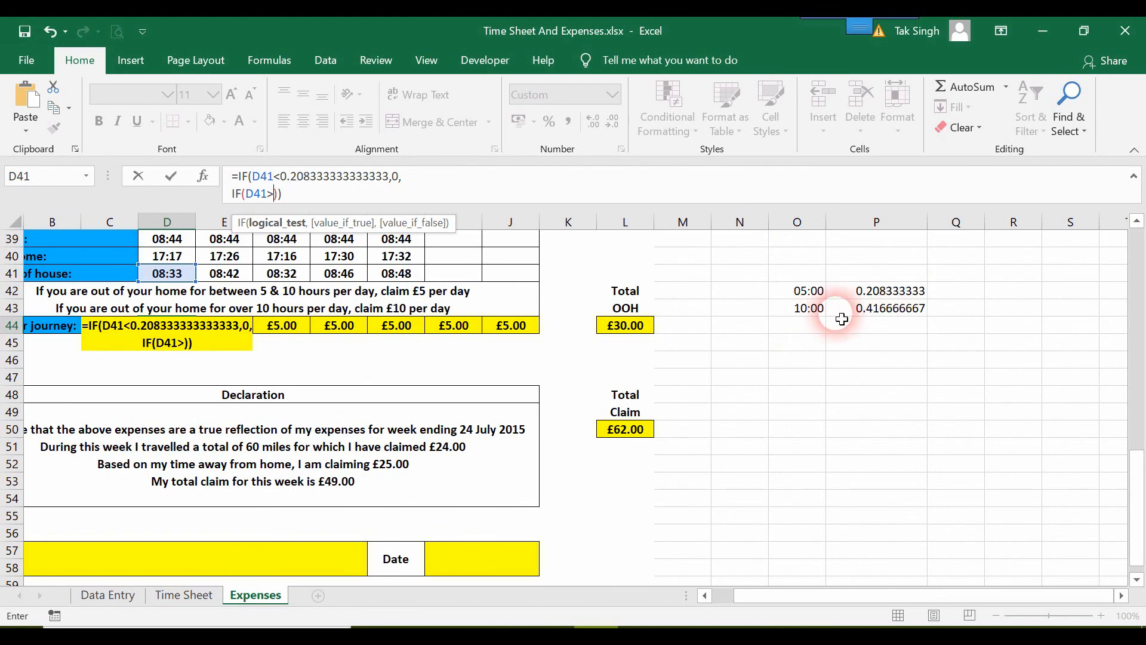
{"action": "left_click", "coordinate": [901, 312]}
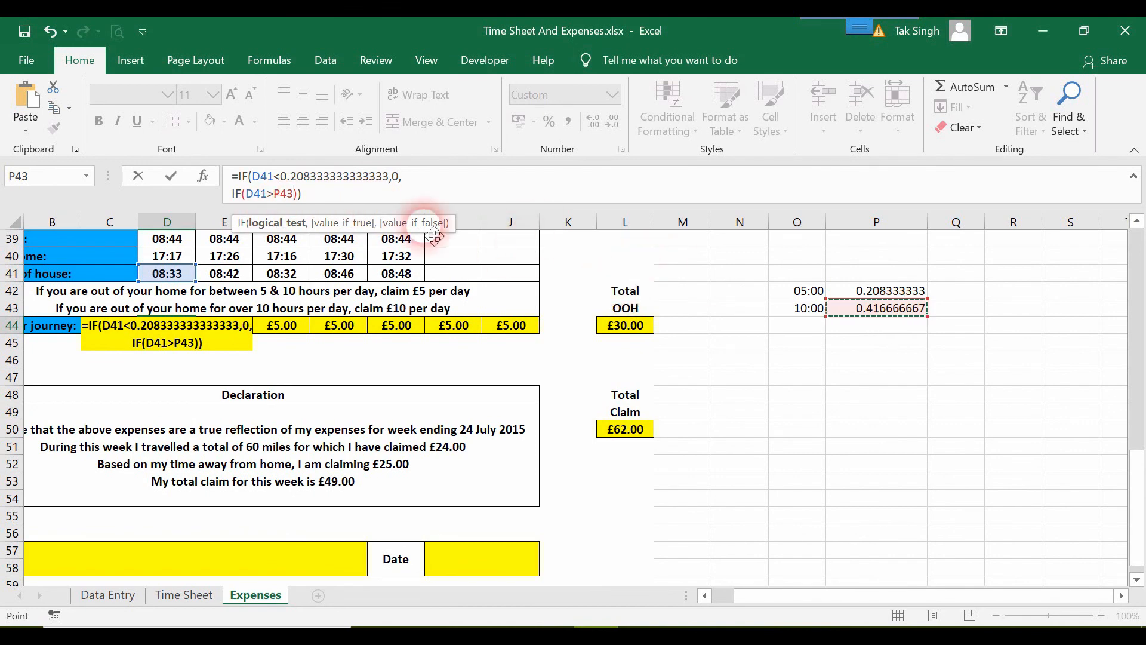
{"action": "key", "text": "Escape"}
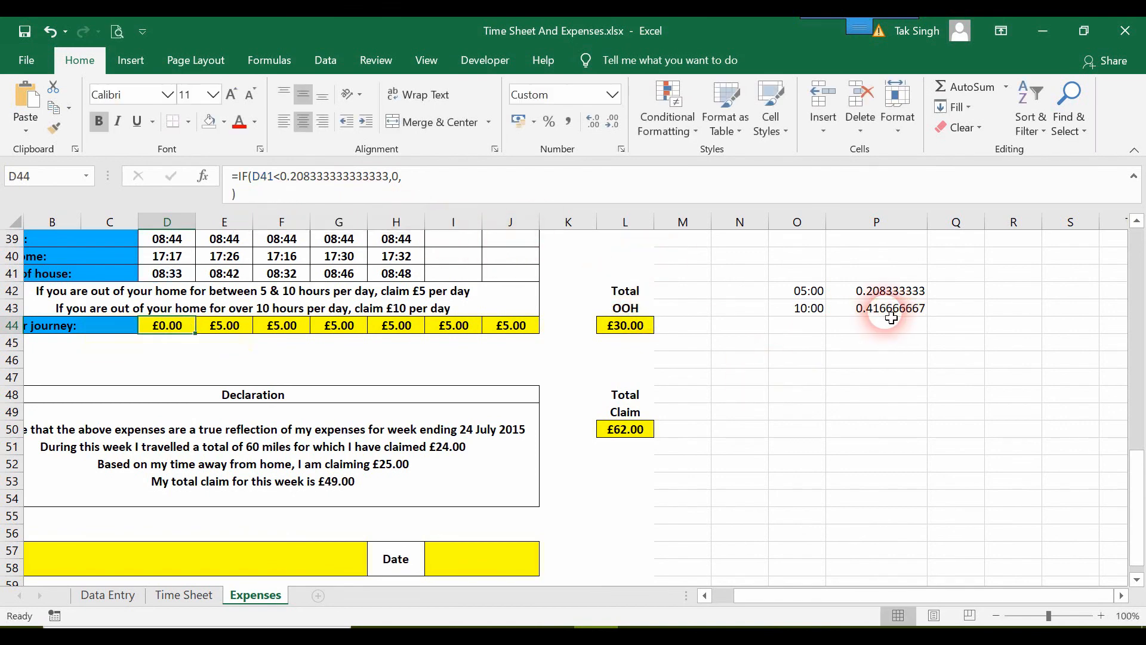
Copy P43's decimal value and nest IF(D41>0.416666666666667 as the false argument of D44's formula
{"action": "double_click", "coordinate": [891, 317]}
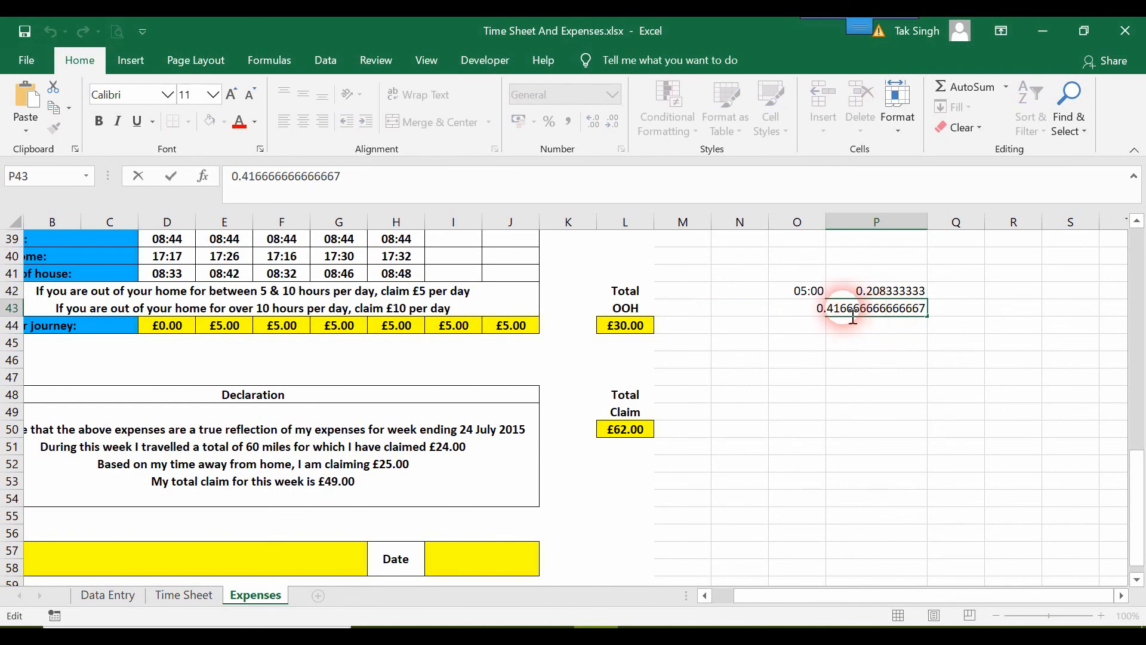
{"action": "left_click_drag", "start_coordinate": [817, 312], "coordinate": [1009, 346]}
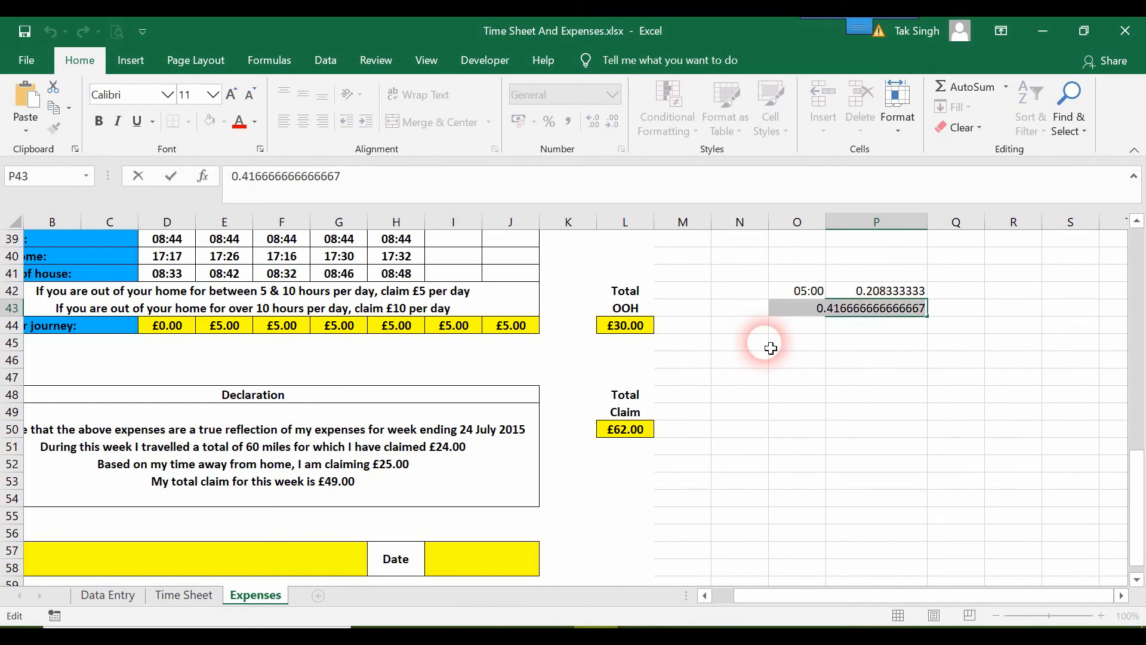
{"action": "double_click", "coordinate": [170, 330]}
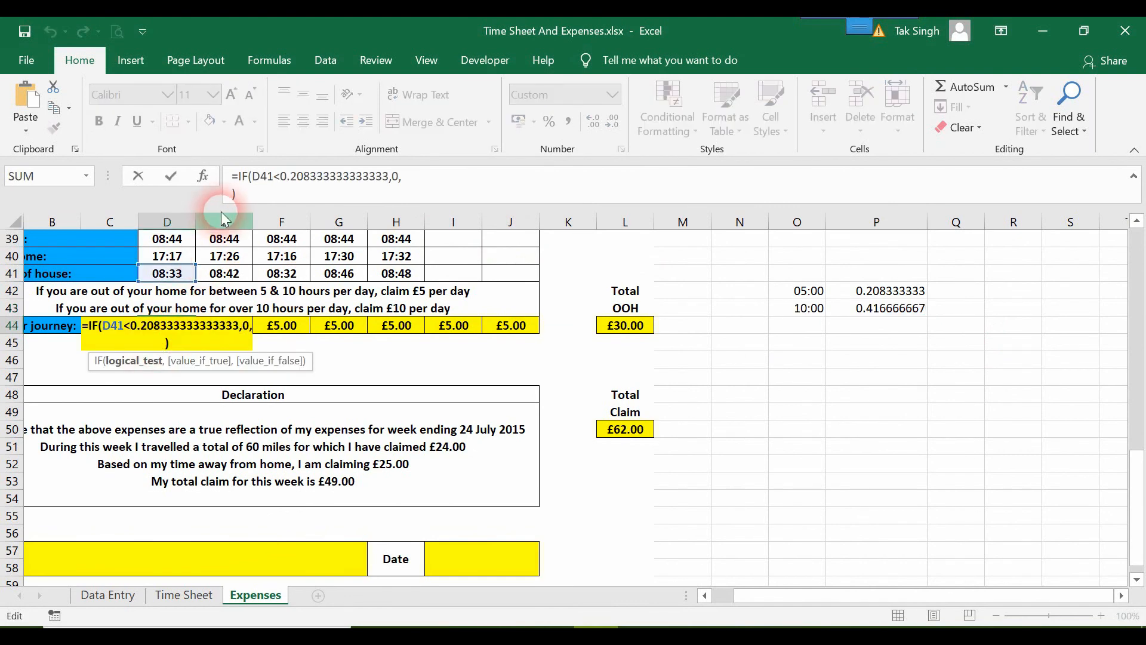
{"action": "left_click", "coordinate": [233, 192]}
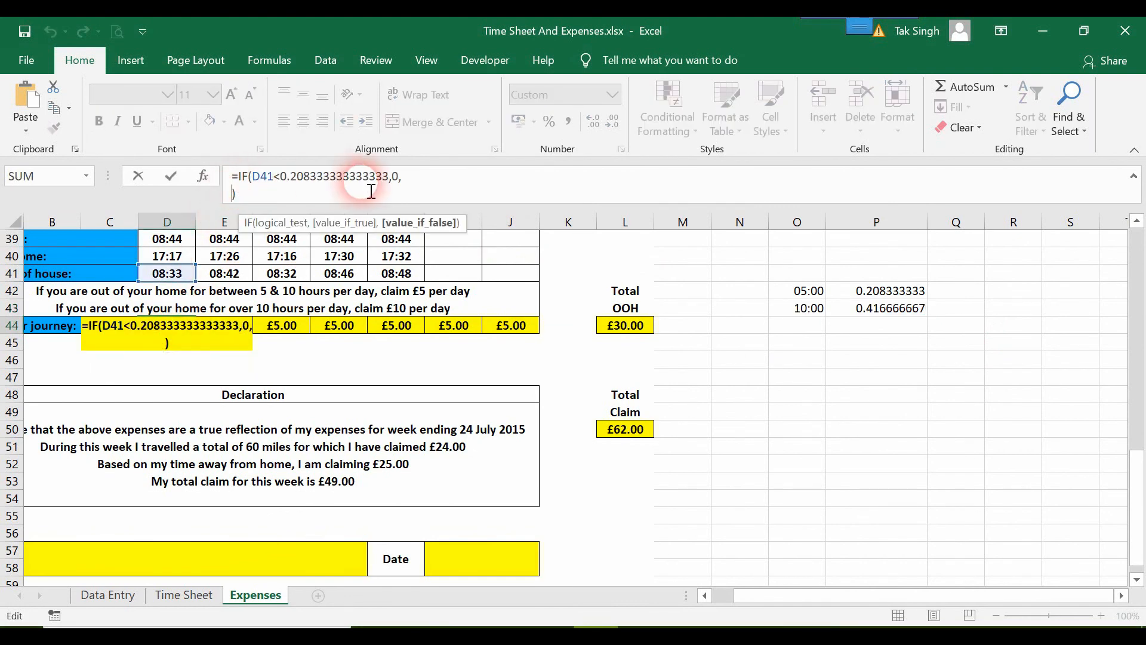
{"action": "type", "text": "IF("}
{"action": "key", "text": "ctrl+v"}
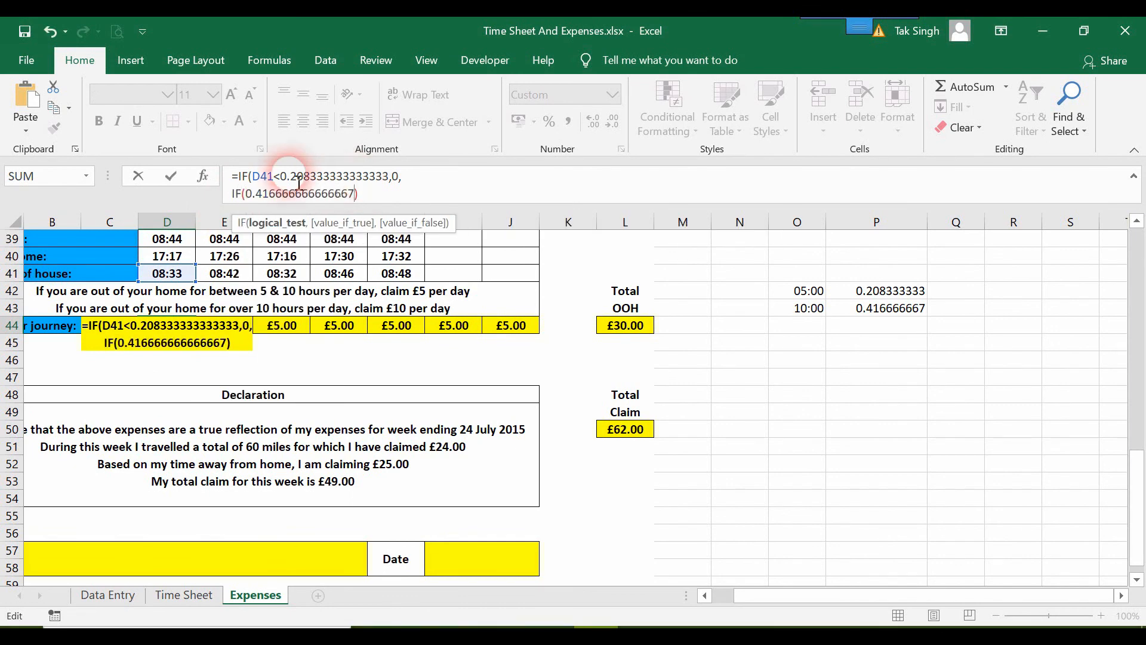
{"action": "left_click", "coordinate": [253, 197]}
{"action": "left_click", "coordinate": [248, 196]}
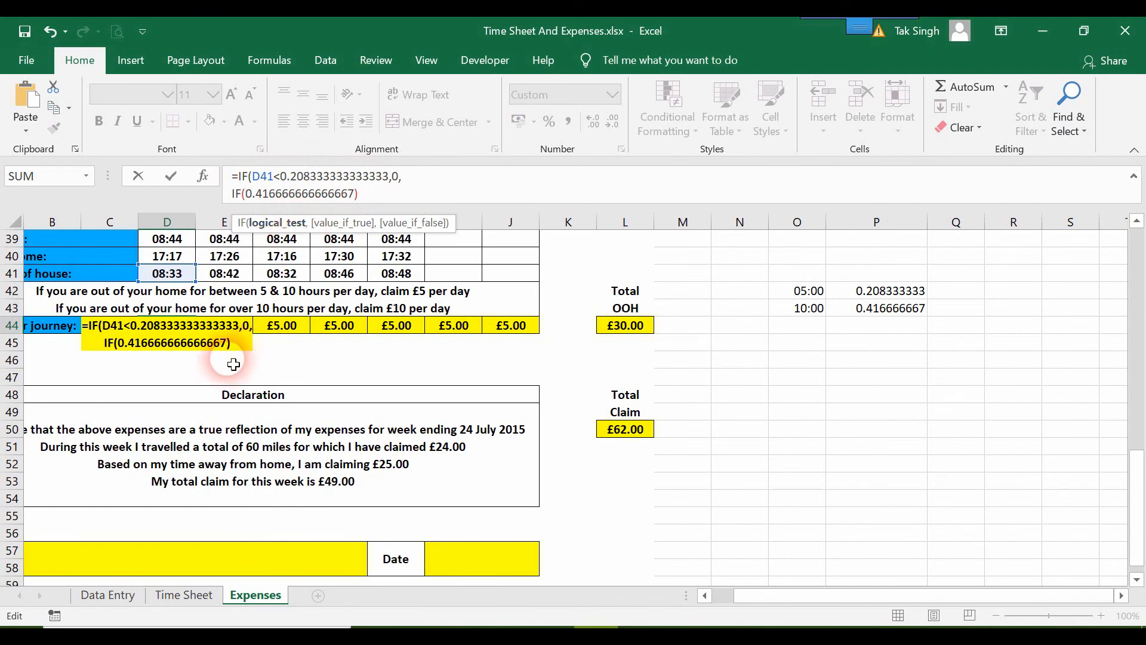
{"action": "left_click", "coordinate": [179, 275]}
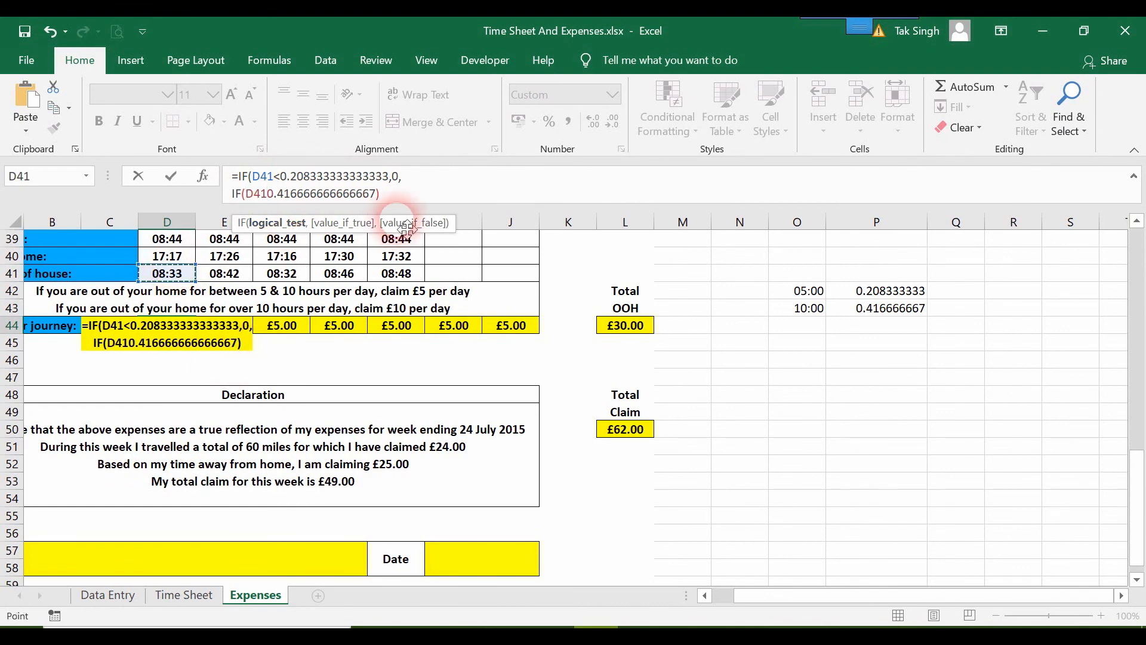
{"action": "type", "text": ">"}
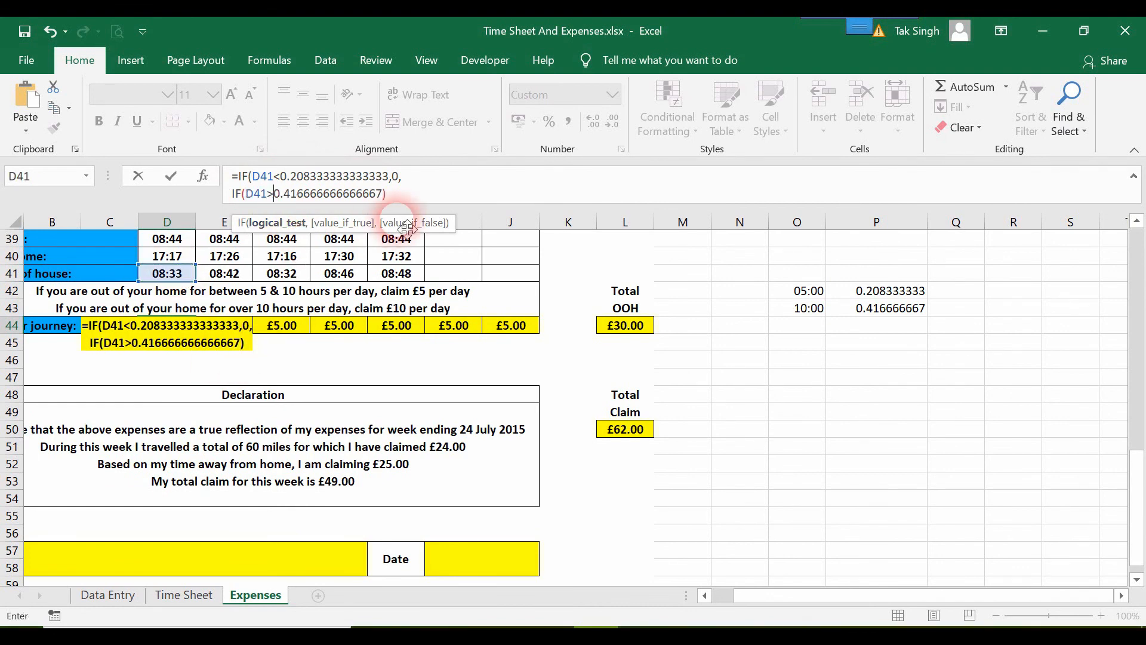
Give the nested IF a true value of 10 and a false value of 5
{"action": "left_click", "coordinate": [391, 197]}
{"action": "type", "text": ","}
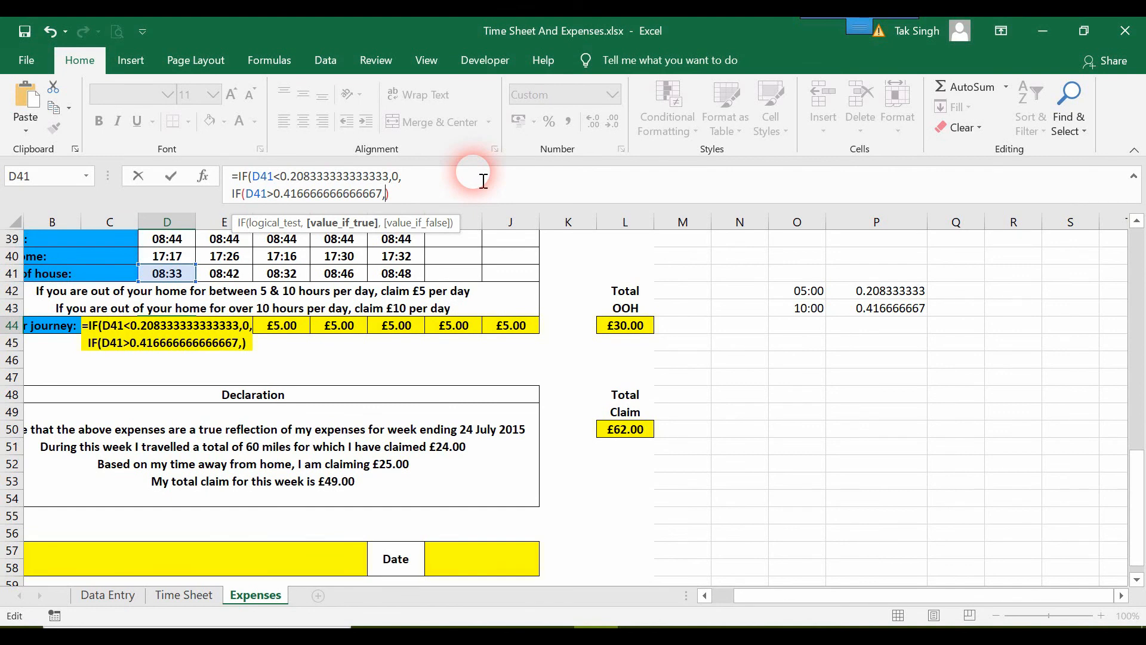
{"action": "type", "text": "10,"}
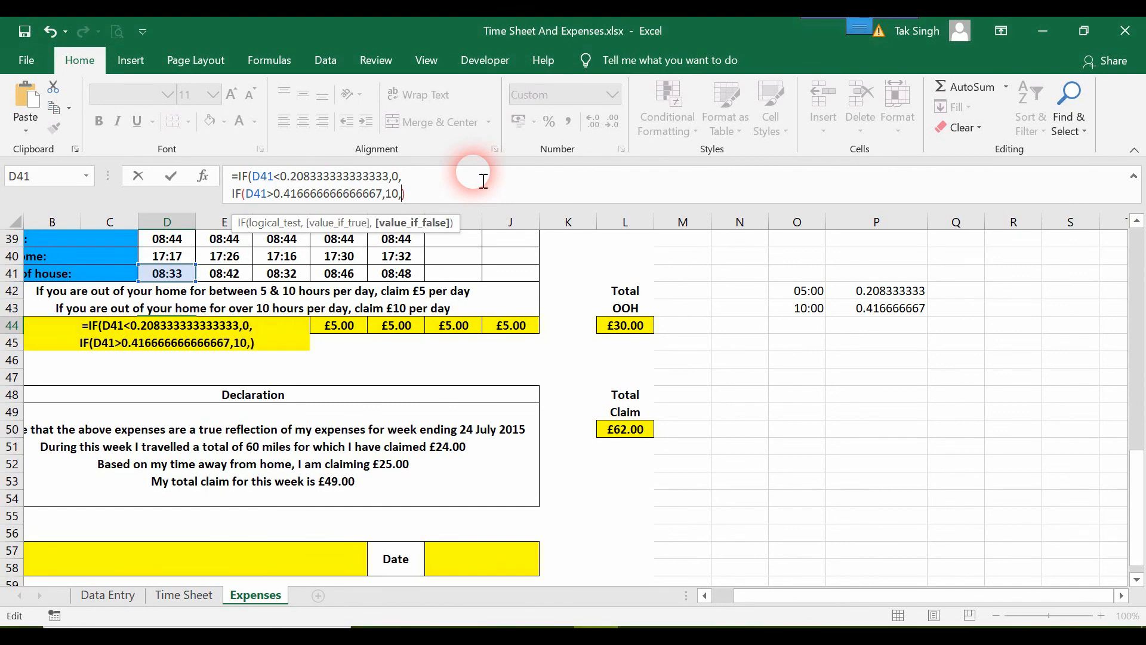
{"action": "type", "text": "5"}
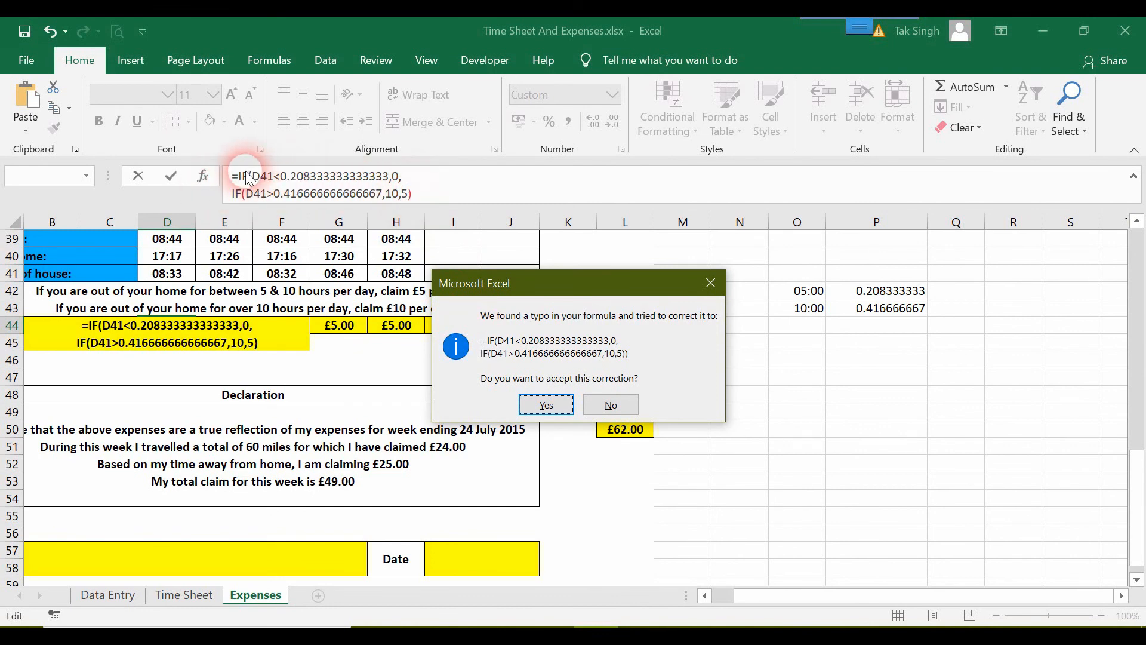
Decline the suggested correction, add the missing closing parenthesis to D44's formula and enter it
{"action": "left_click", "coordinate": [639, 407]}
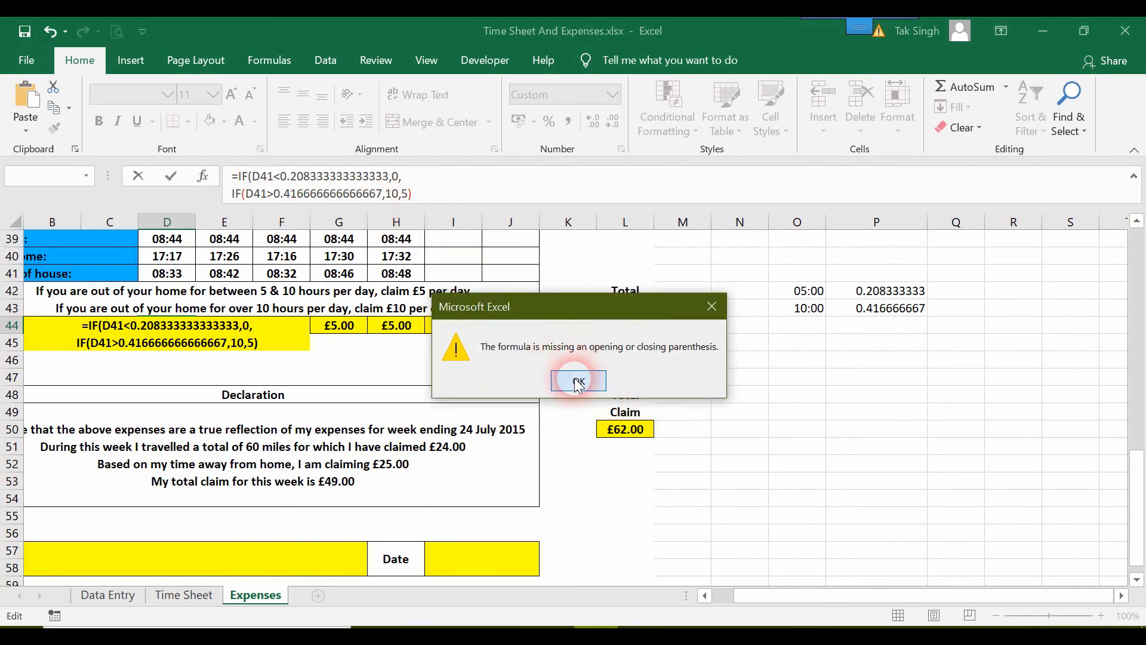
{"action": "left_click", "coordinate": [579, 381]}
{"action": "left_click", "coordinate": [426, 197]}
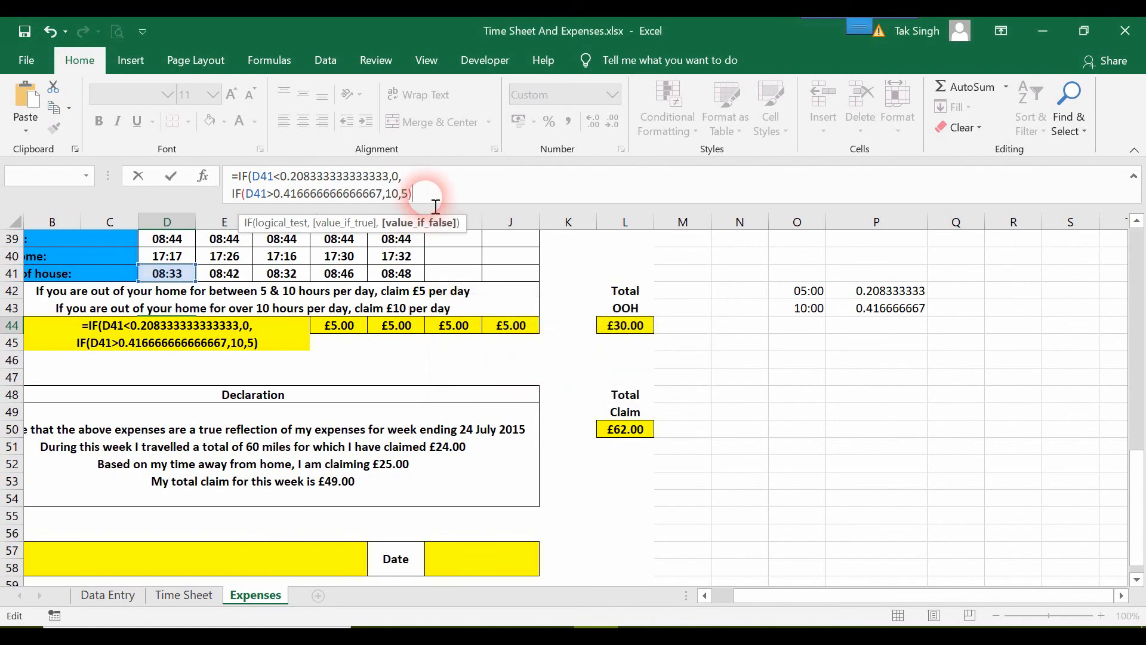
{"action": "type", "text": ")"}
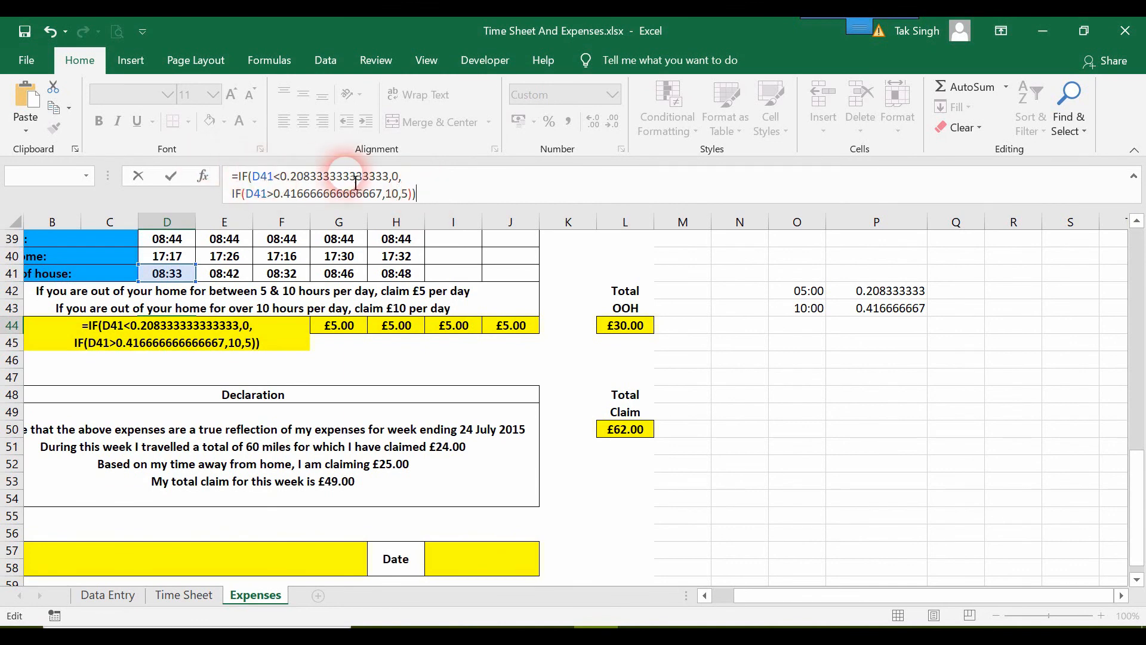
{"action": "left_click", "coordinate": [250, 177]}
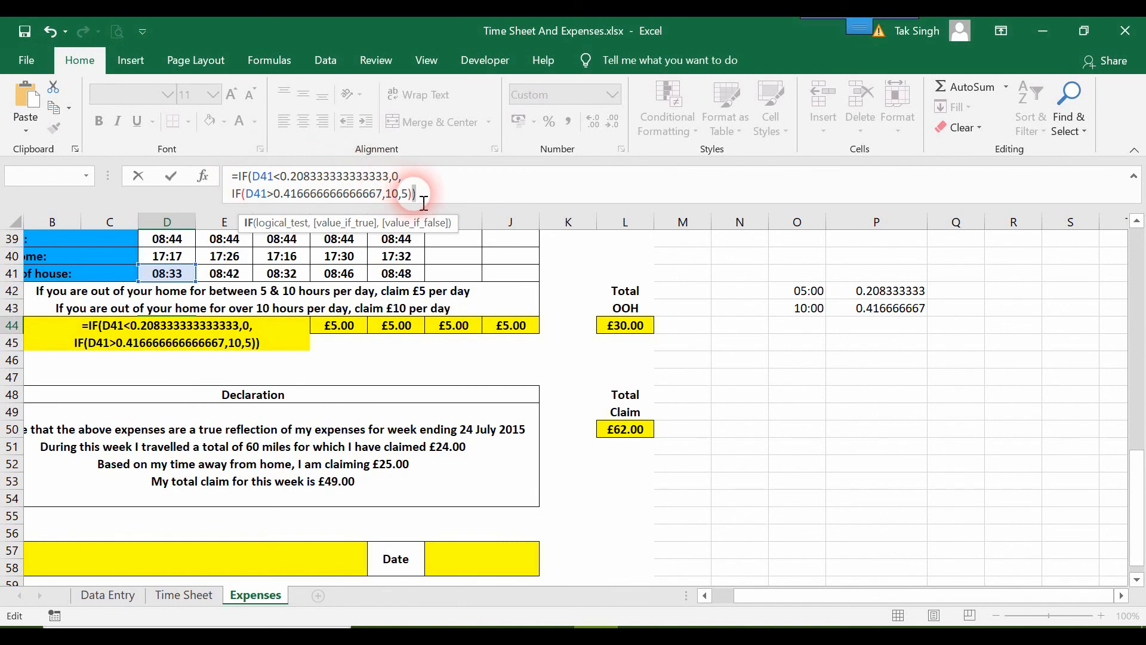
{"action": "left_click", "coordinate": [257, 180]}
{"action": "left_click", "coordinate": [261, 179]}
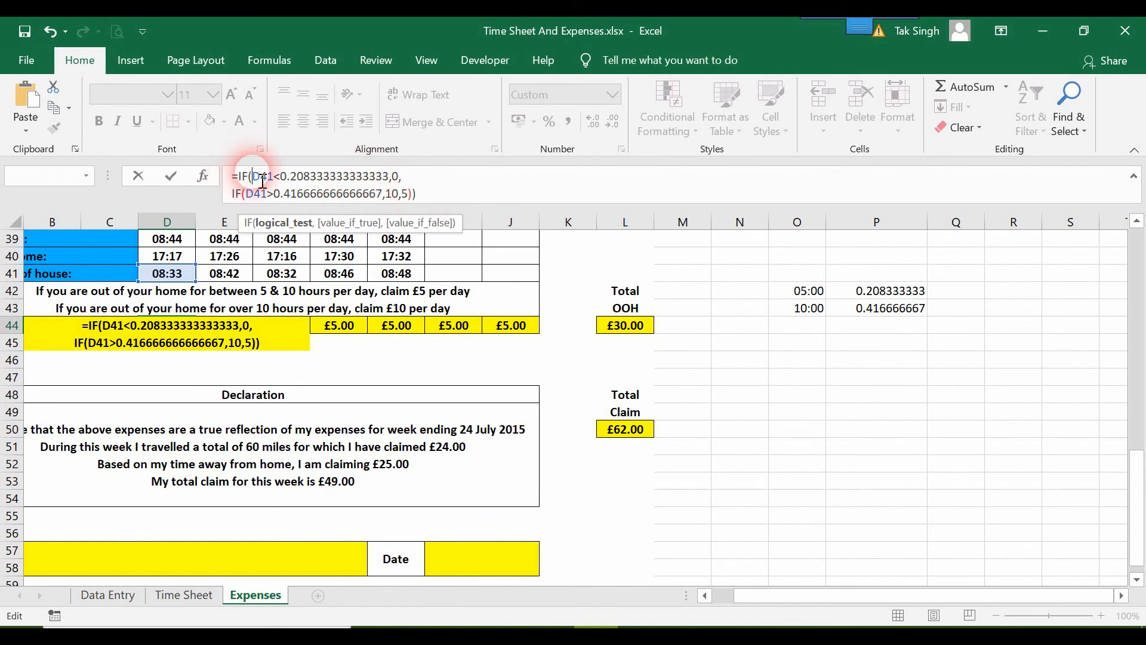
{"action": "left_click", "coordinate": [448, 194]}
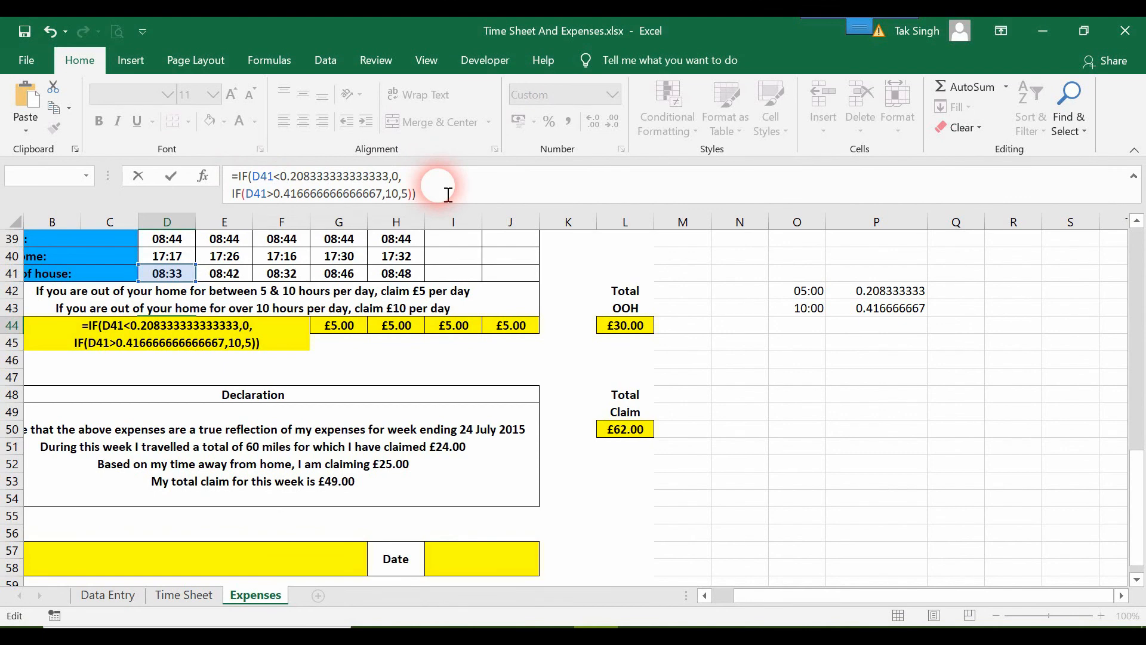
{"action": "key", "text": "Return"}
Fill D44's nested IF formula across the row to J44
{"action": "left_click", "coordinate": [174, 329]}
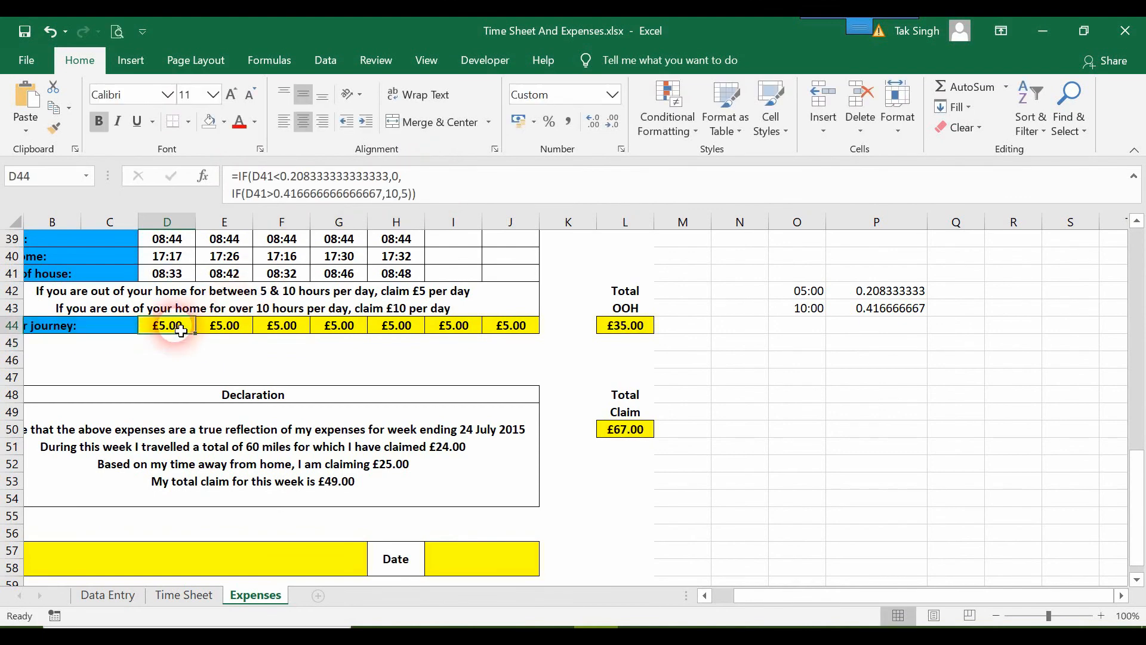
{"action": "left_click_drag", "start_coordinate": [201, 340], "coordinate": [544, 344]}
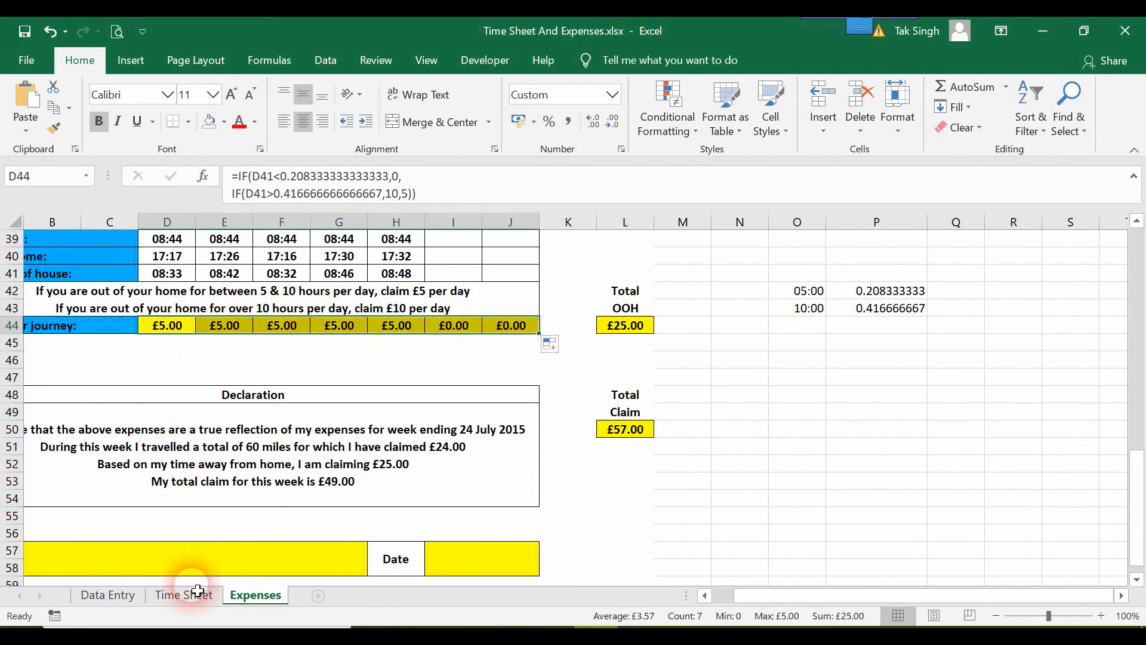
On the Data Entry sheet, set Monday's miles in D23 to 120
{"action": "left_click", "coordinate": [110, 595]}
{"action": "type", "text": "120"}
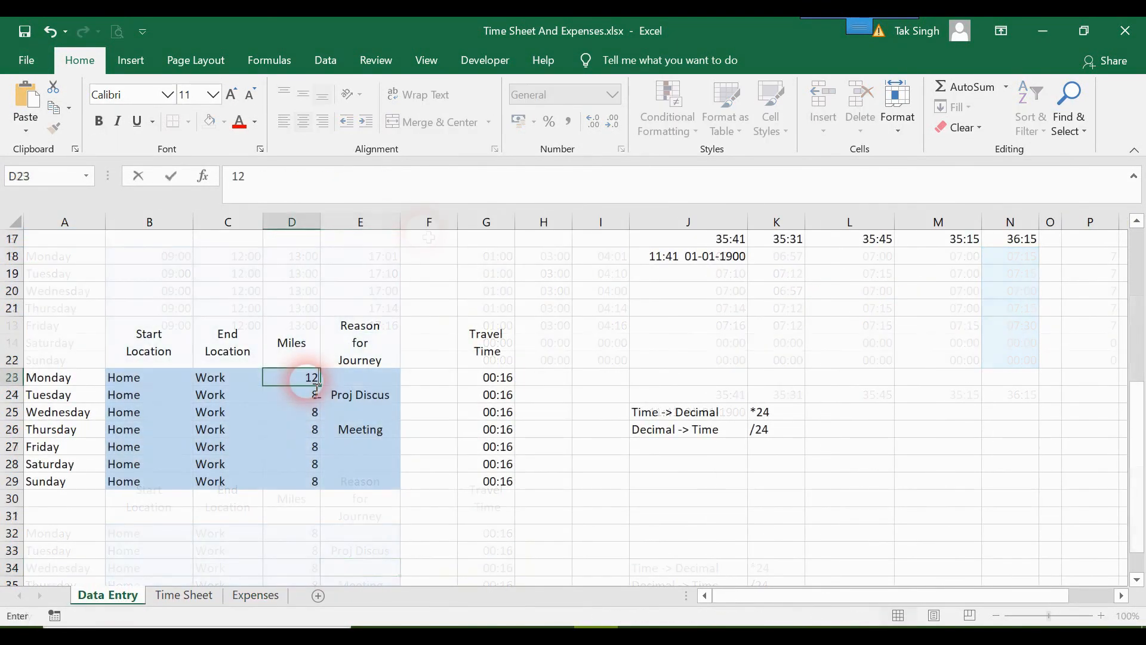
{"action": "key", "text": "Return"}
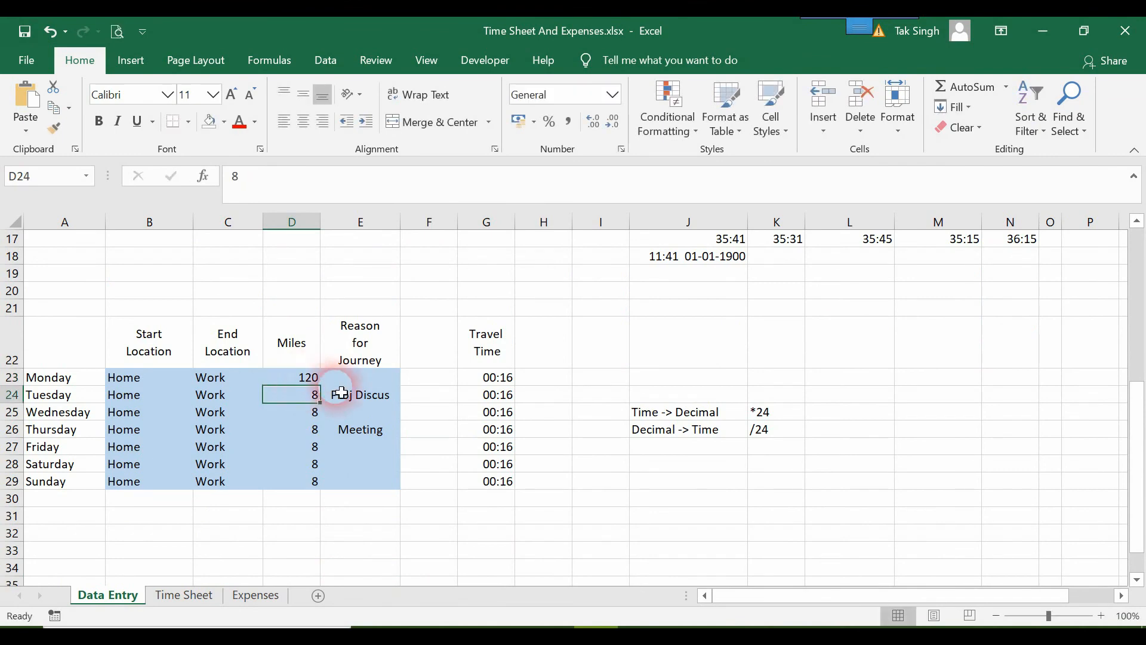
Change Monday's travel time formula in G23 to =D23/30/24
{"action": "left_click", "coordinate": [503, 381]}
{"action": "double_click", "coordinate": [496, 380]}
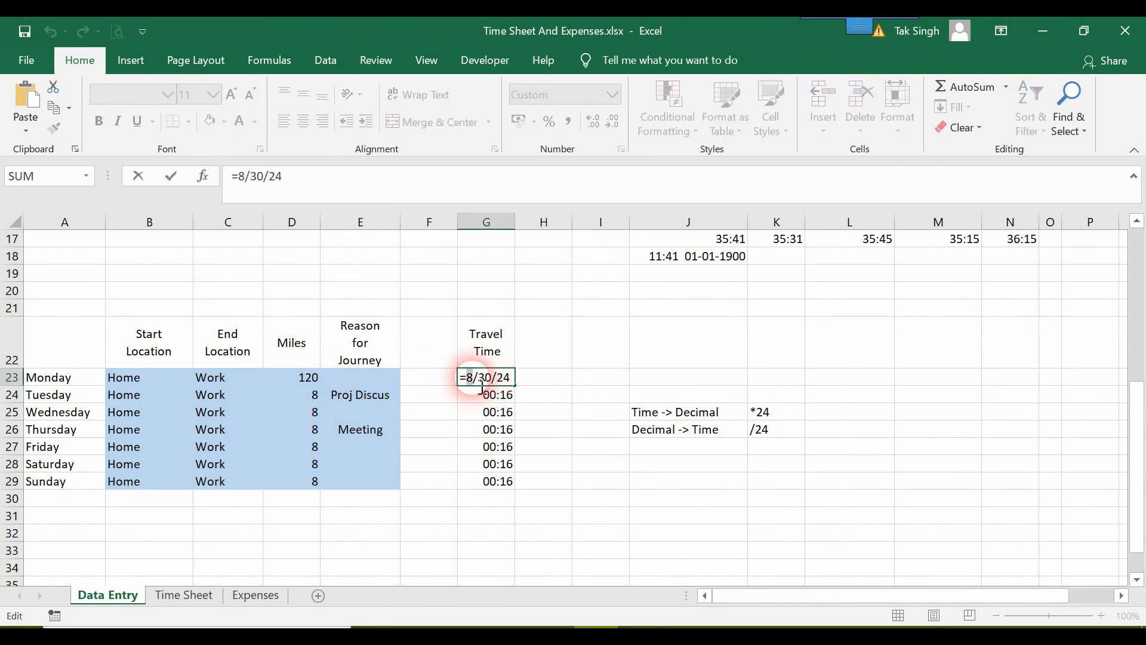
{"action": "left_click", "coordinate": [300, 383]}
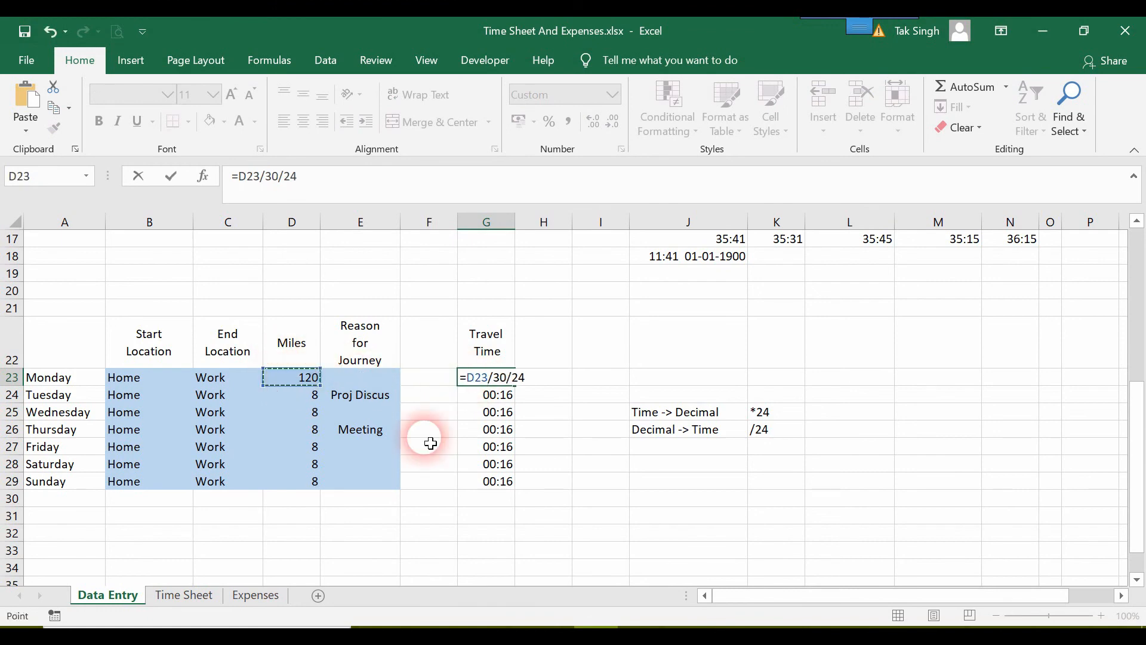
{"action": "key", "text": "Return"}
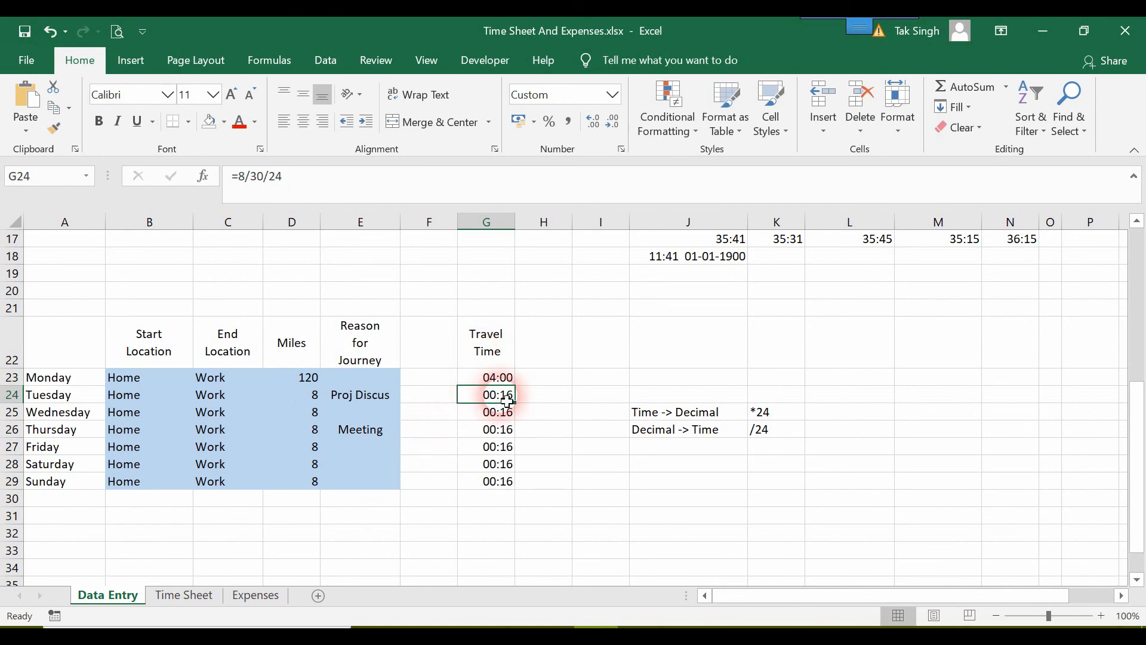
Compare the recalculated out-of-house claims on Expenses with the travel times on Data Entry
{"action": "left_click", "coordinate": [248, 596]}
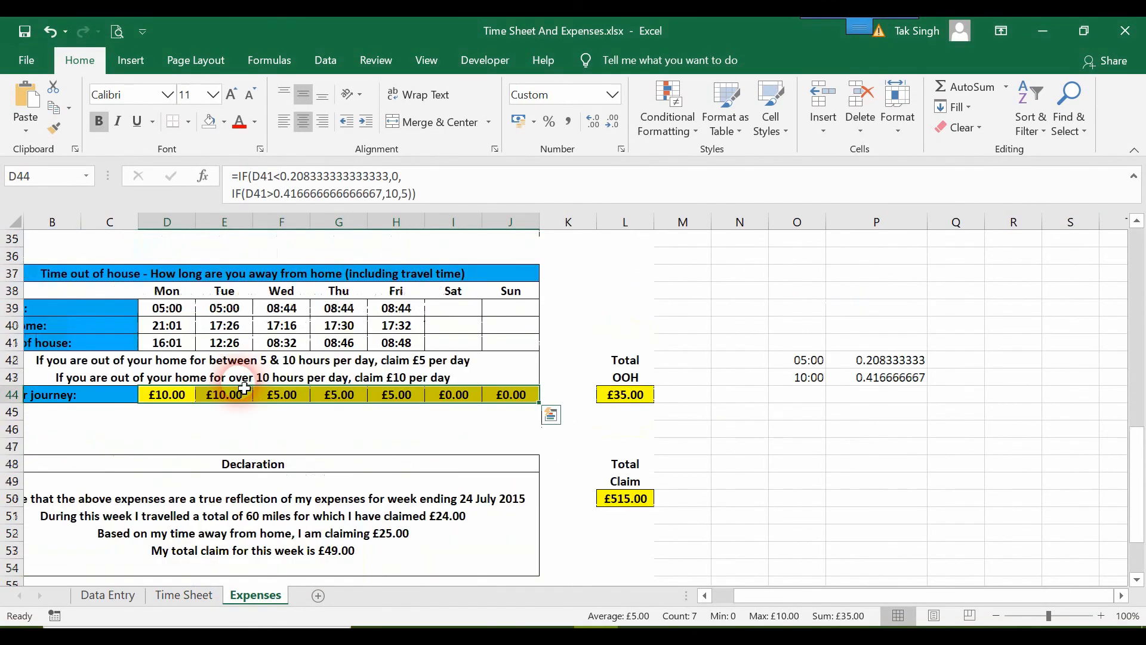
{"action": "left_click", "coordinate": [233, 412]}
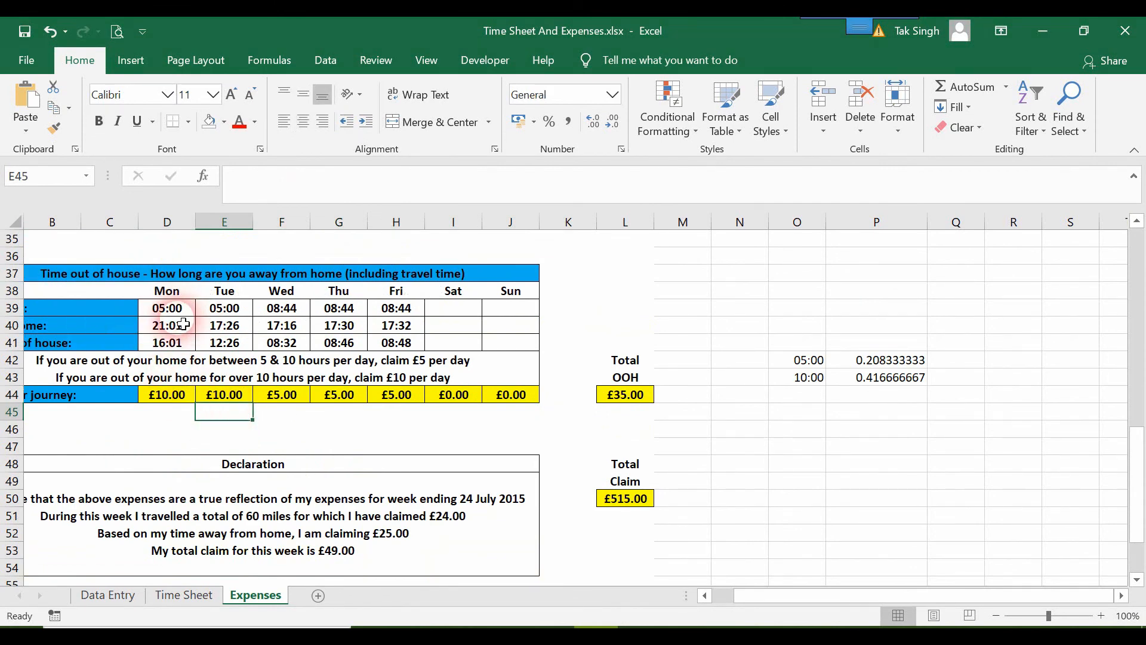
{"action": "scroll", "coordinate": [171, 325], "scroll_direction": "left", "scroll_amount": 1}
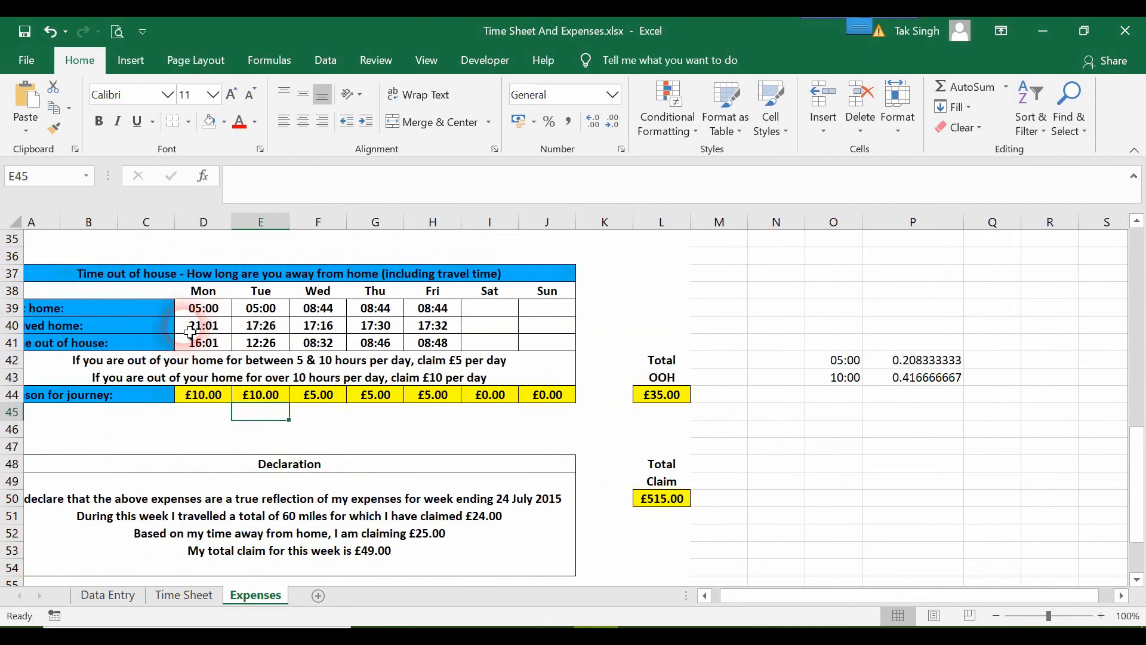
{"action": "left_click", "coordinate": [100, 595]}
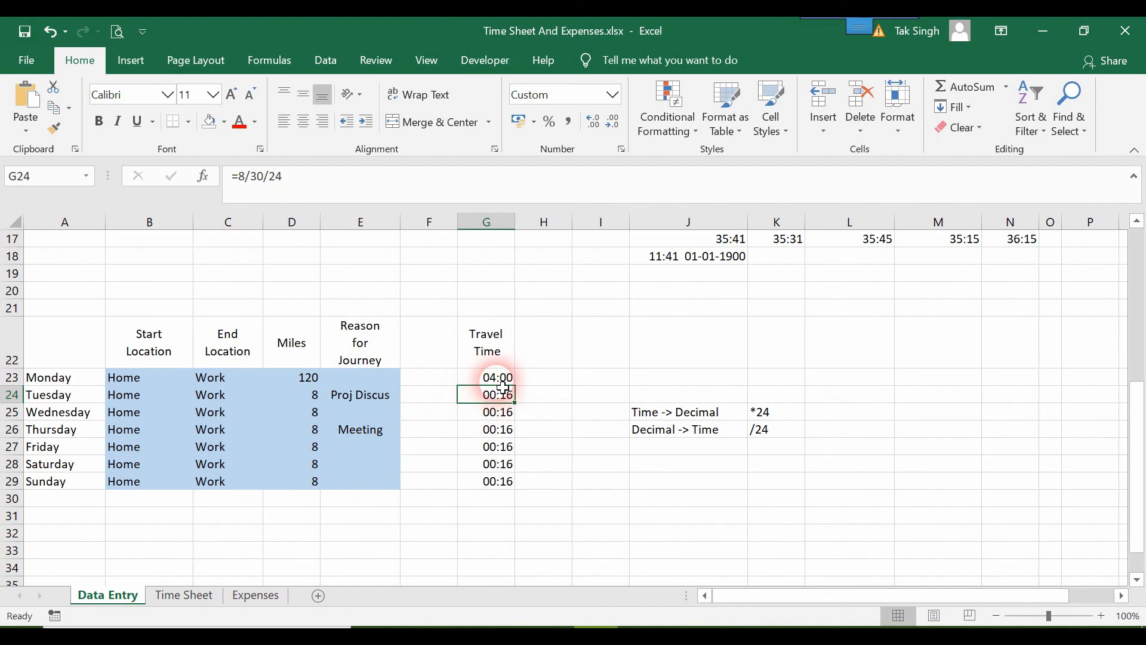
{"action": "left_click", "coordinate": [255, 594]}
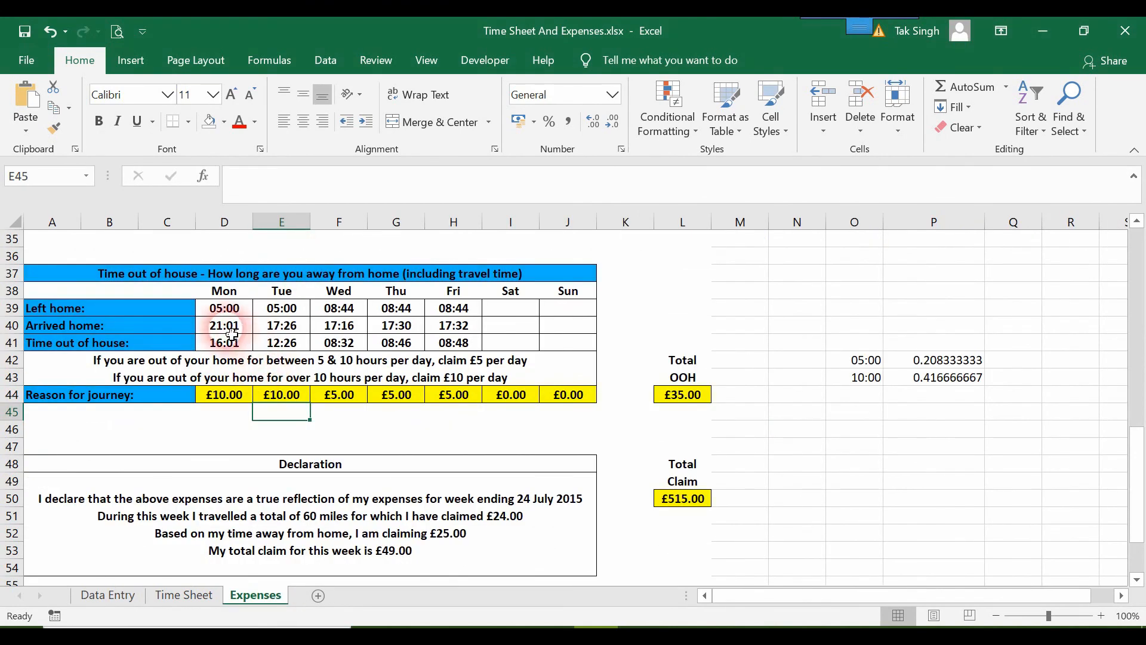